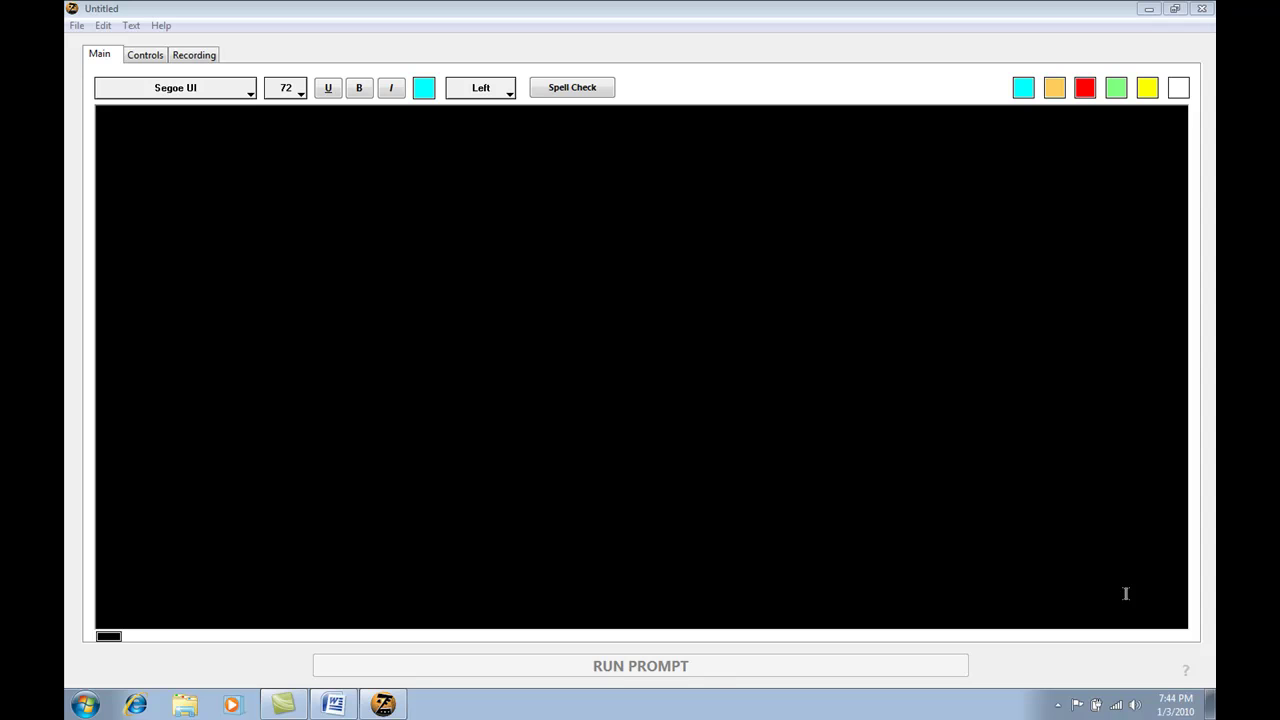
Glance at the ZaPrompt Pro File menu without choosing anything, then switch to the Sample RT Script2 Word document.
click(76, 26)
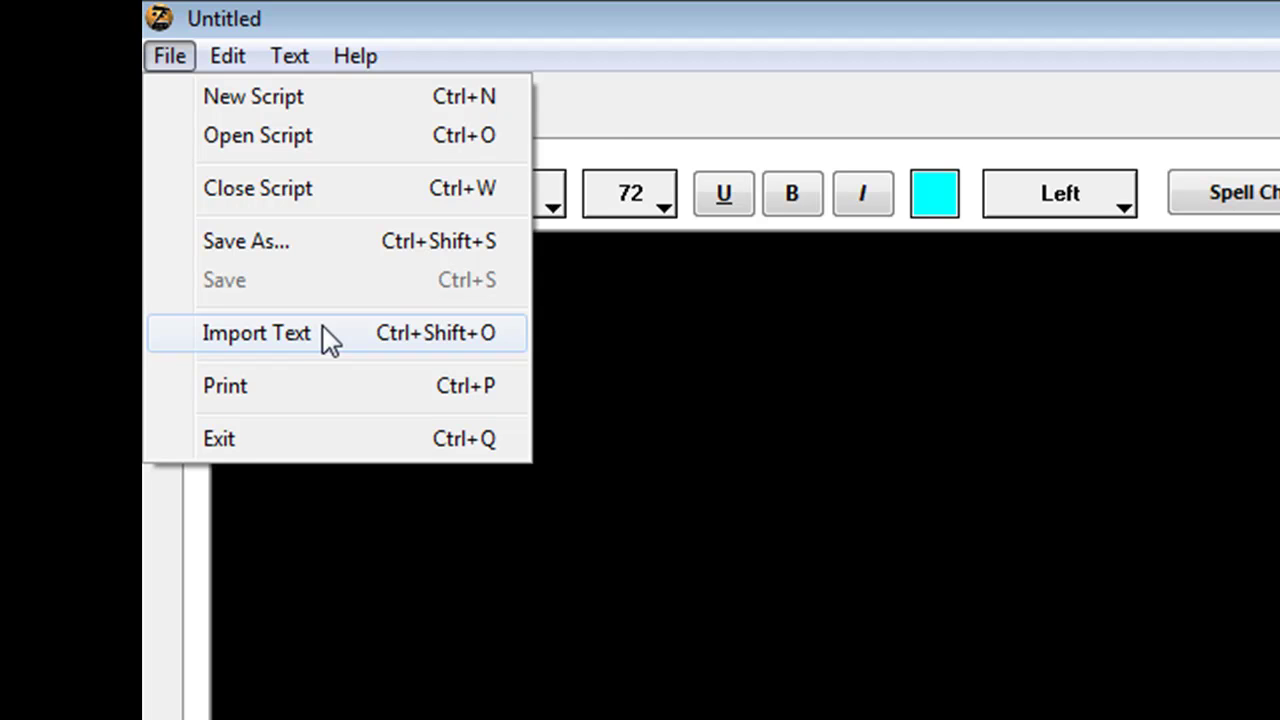
click(1213, 565)
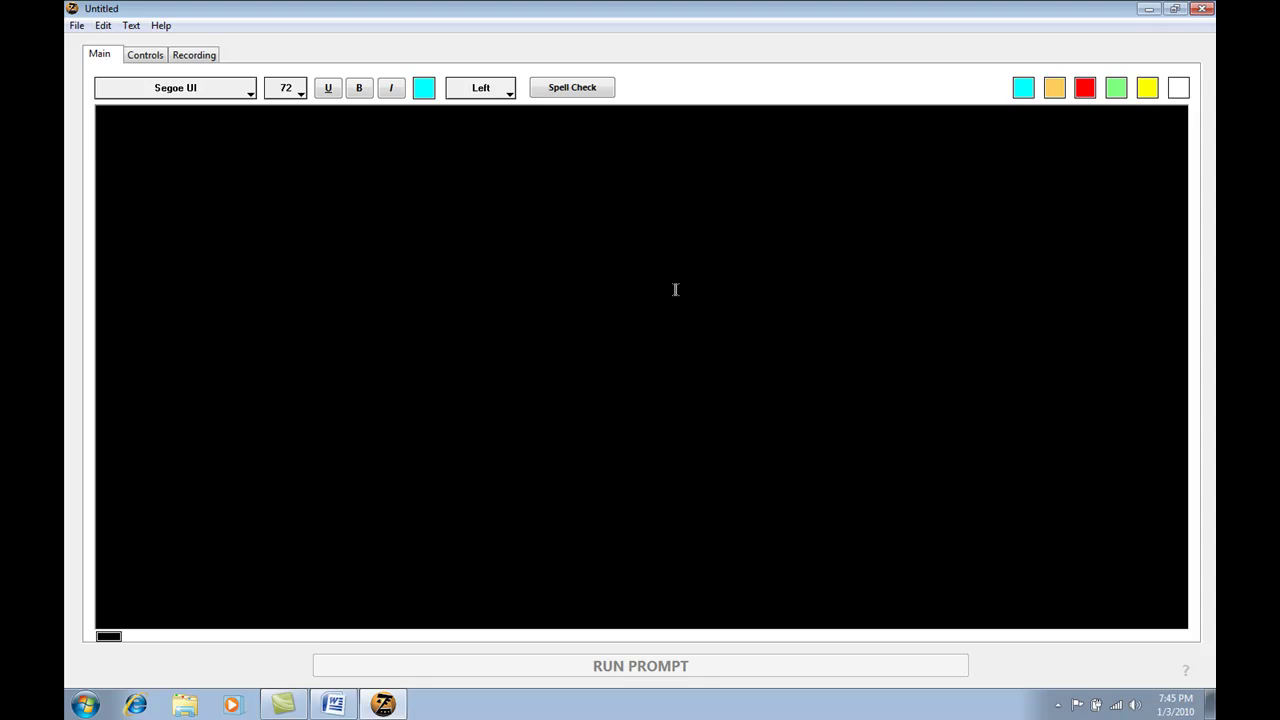
click(334, 704)
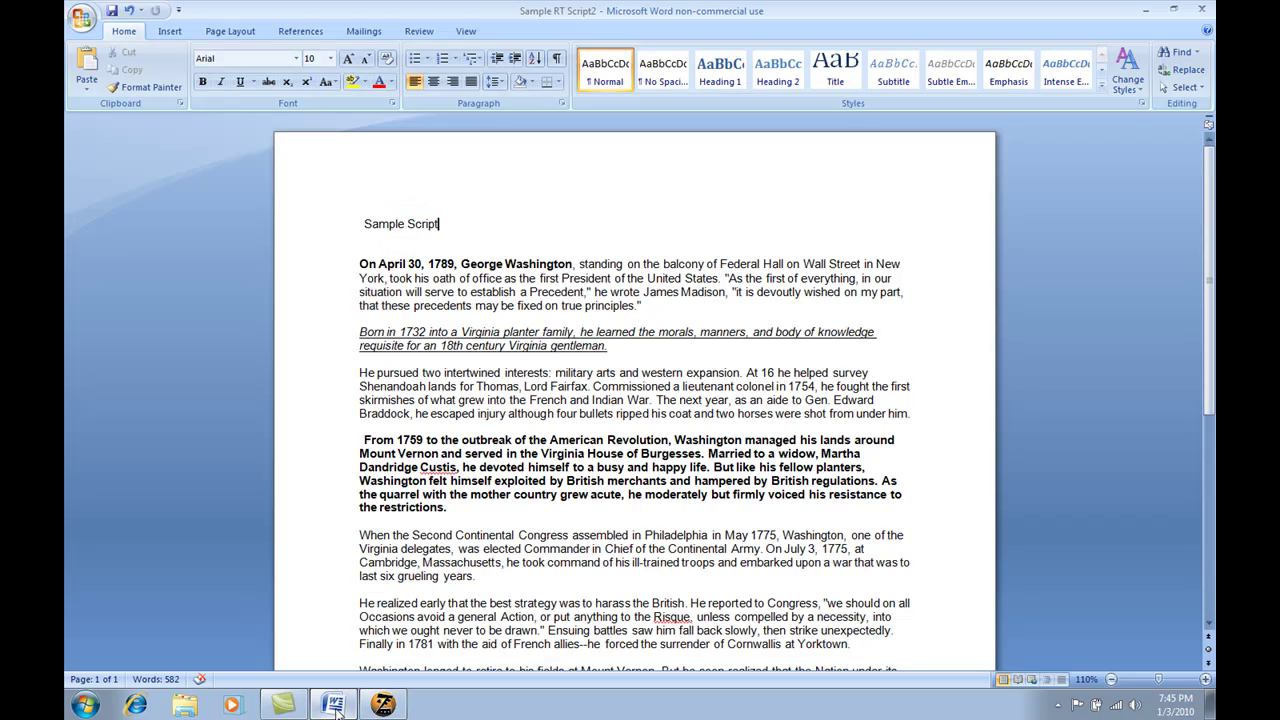
click(883, 292)
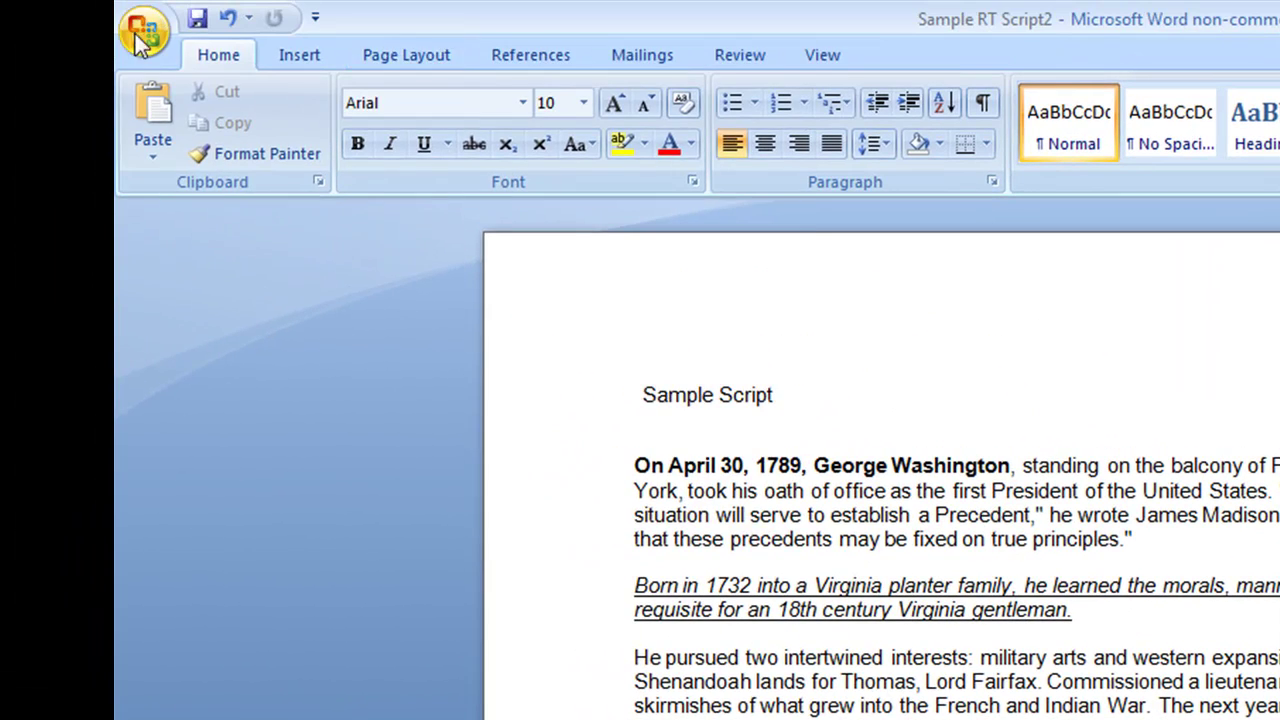
Use Save As to store the script in Rich Text Format as 'Sample RT Script'.
click(141, 33)
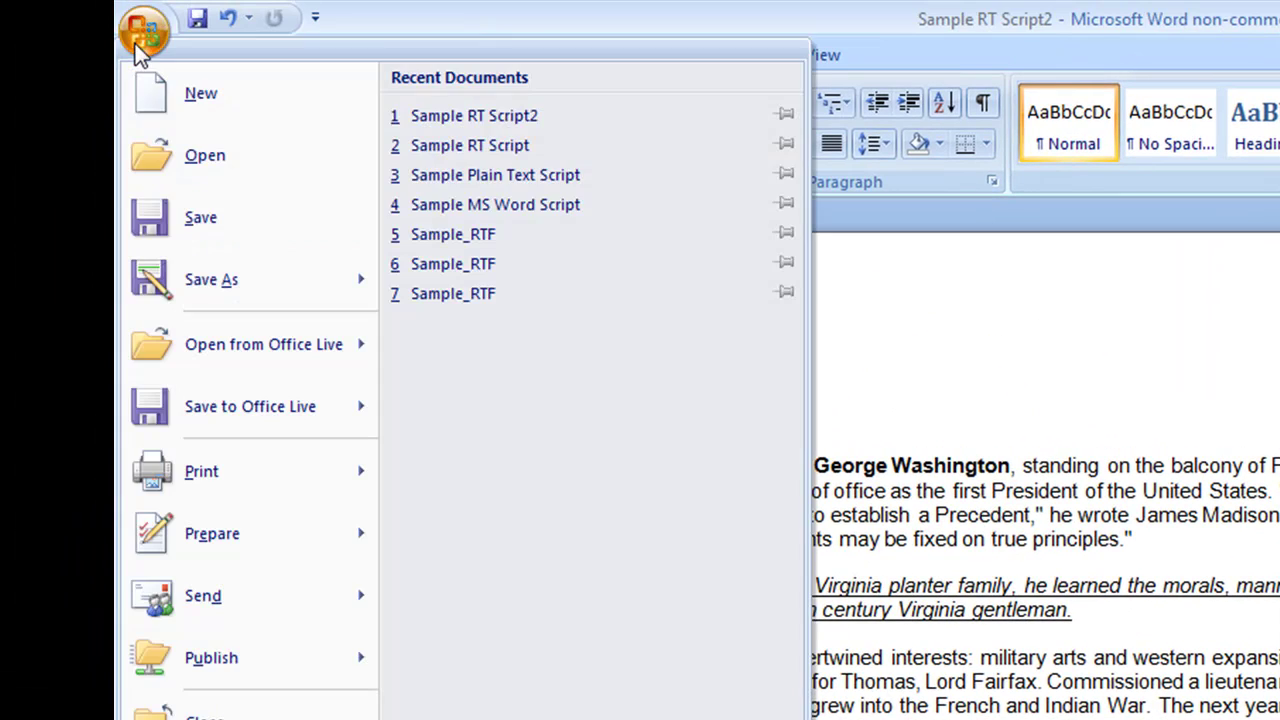
mouse_move(225, 280)
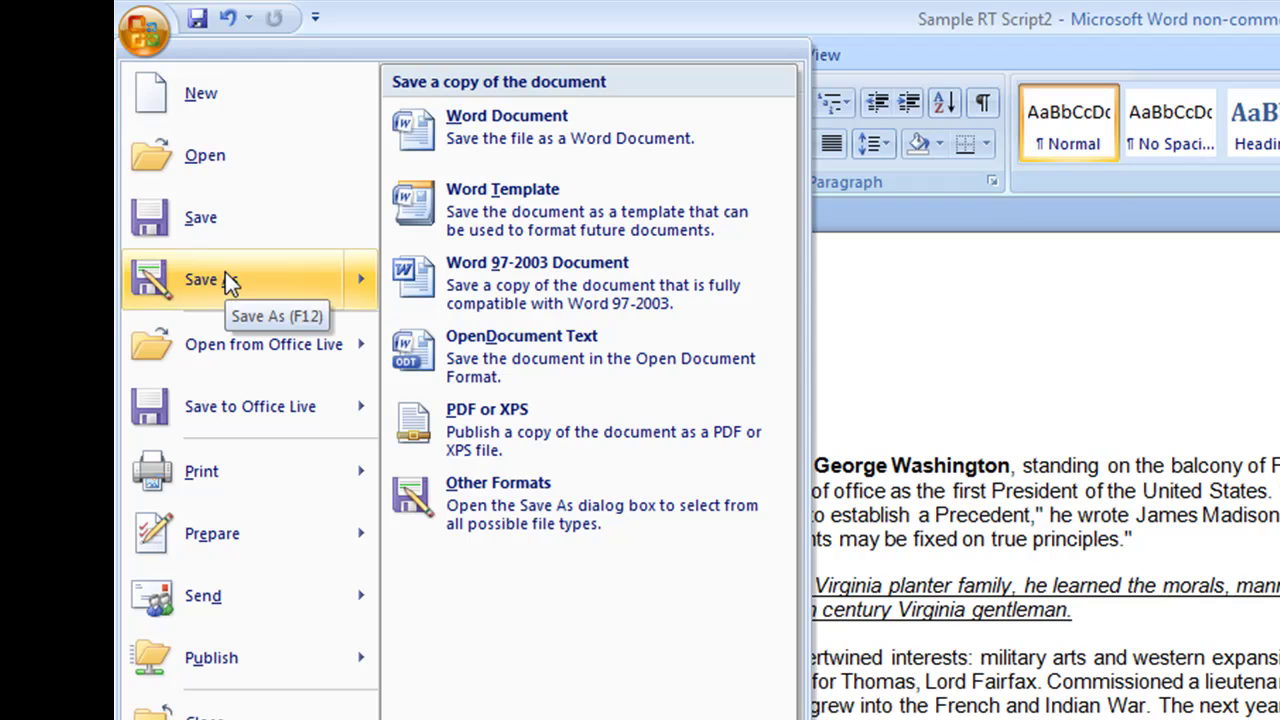
click(225, 278)
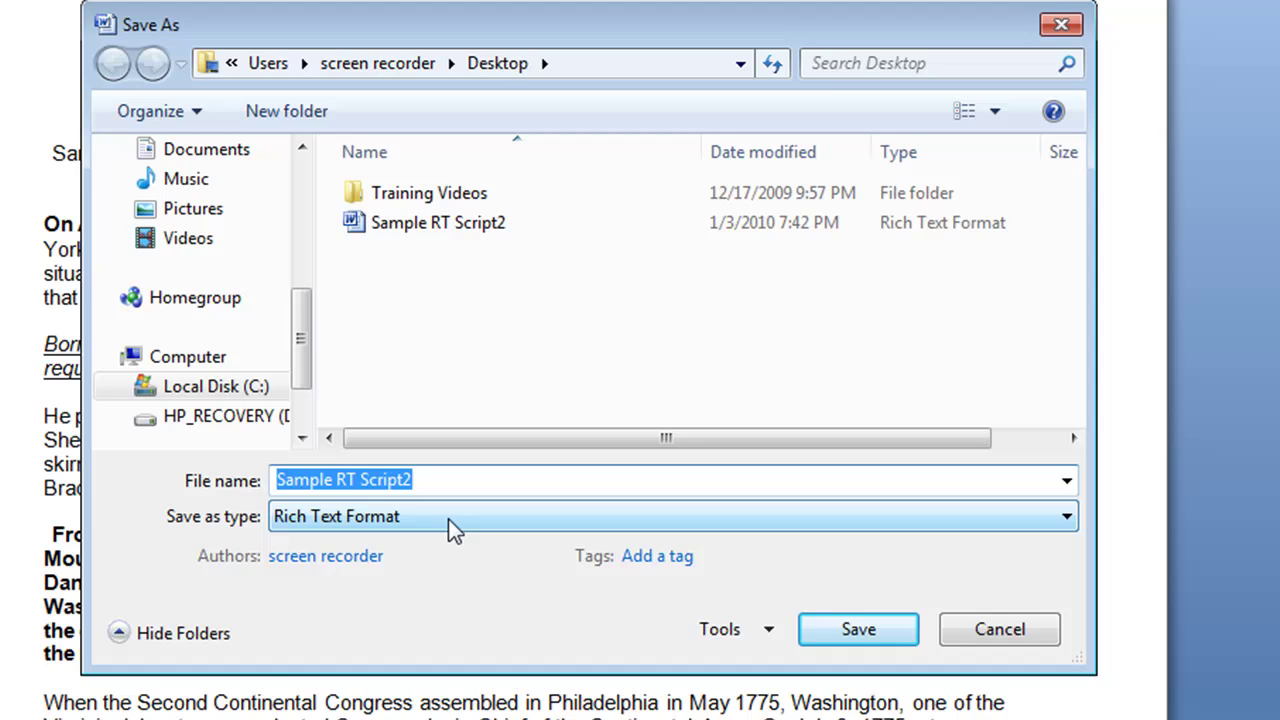
click(448, 518)
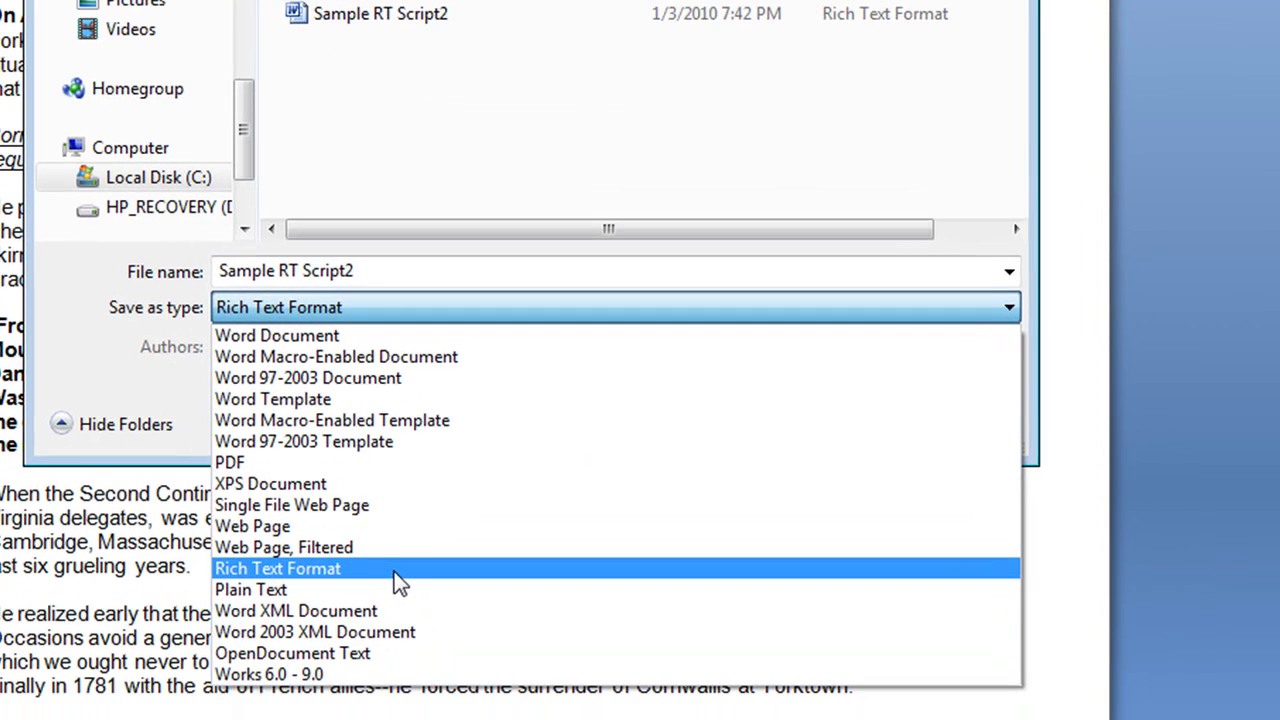
click(453, 719)
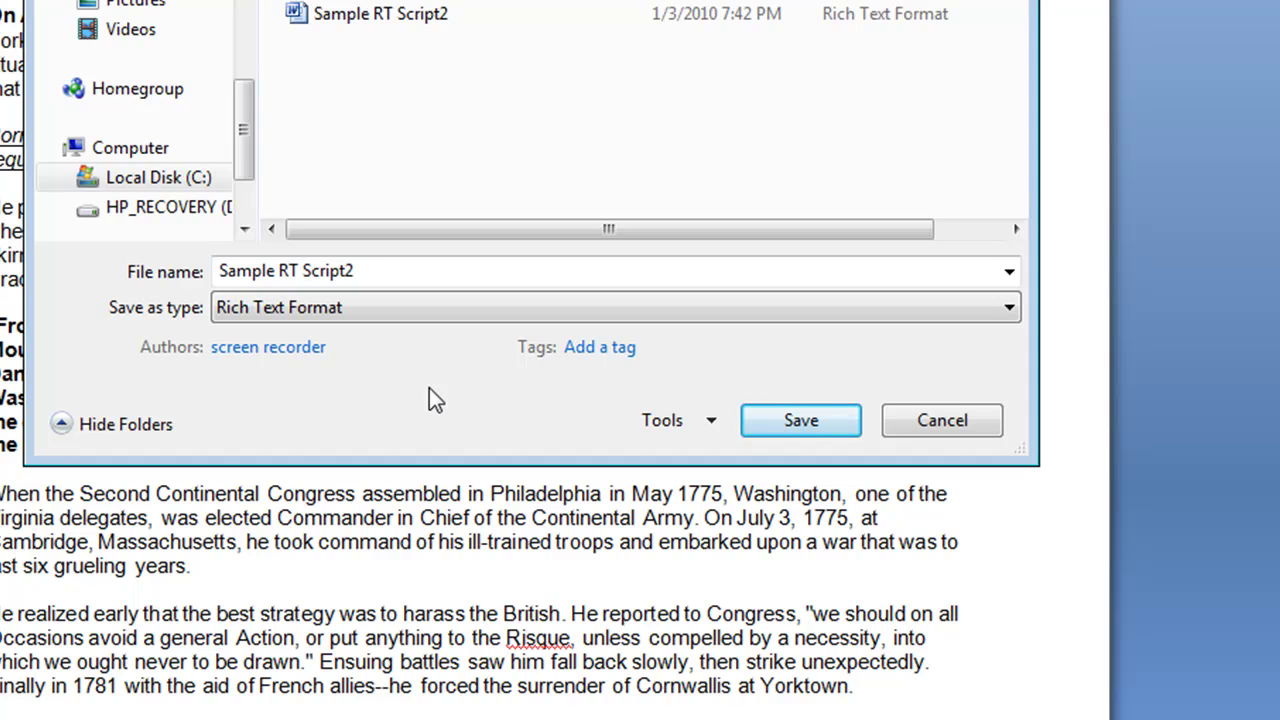
key(shift+Tab)
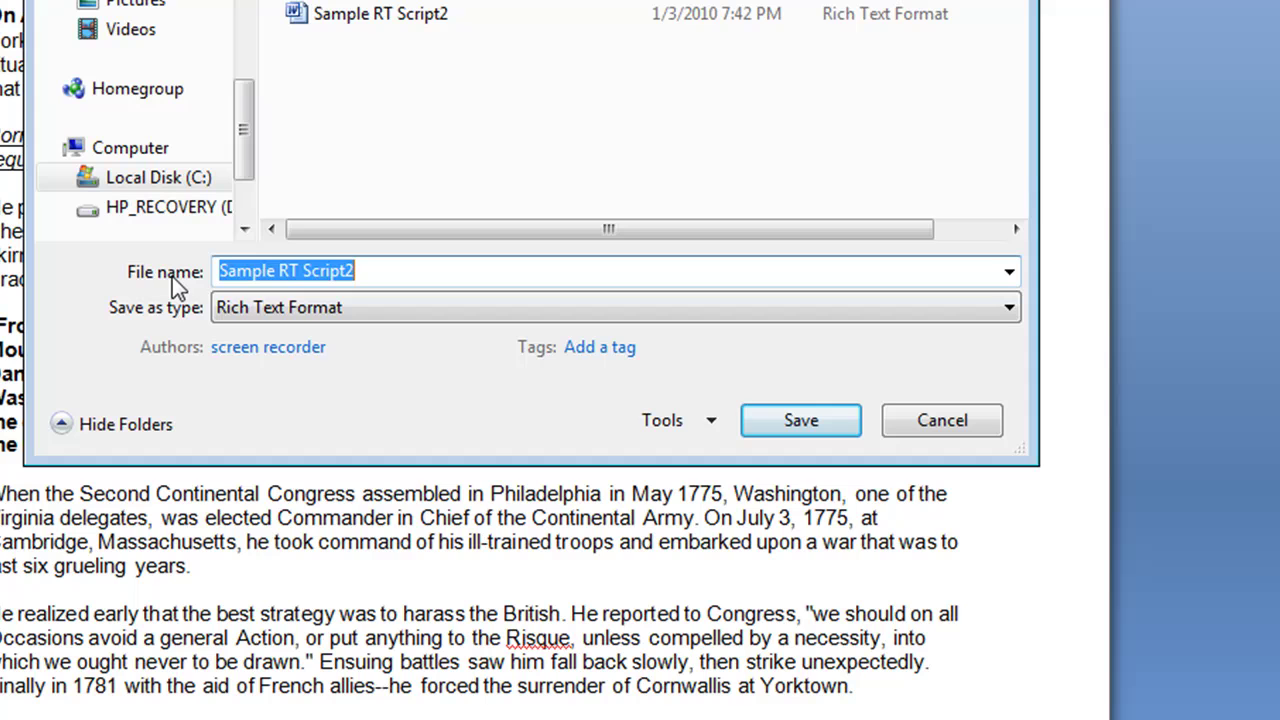
text(Samp)
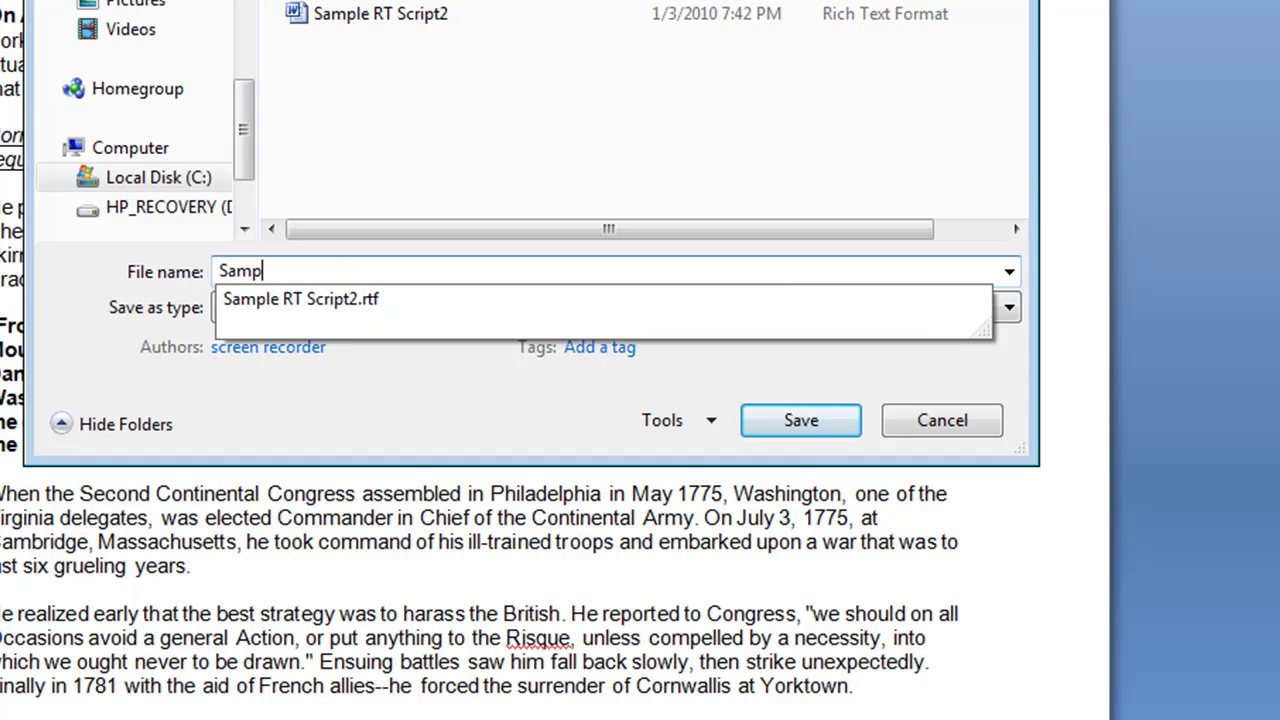
text(le RT Script)
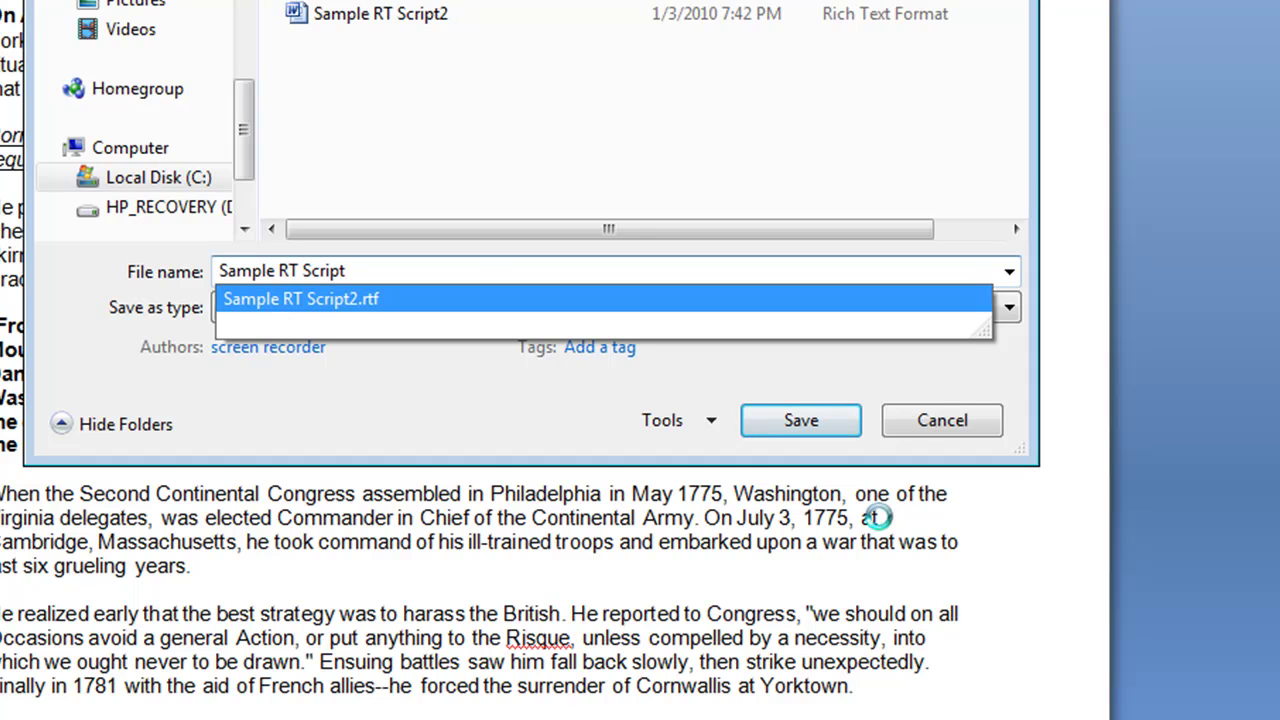
click(785, 425)
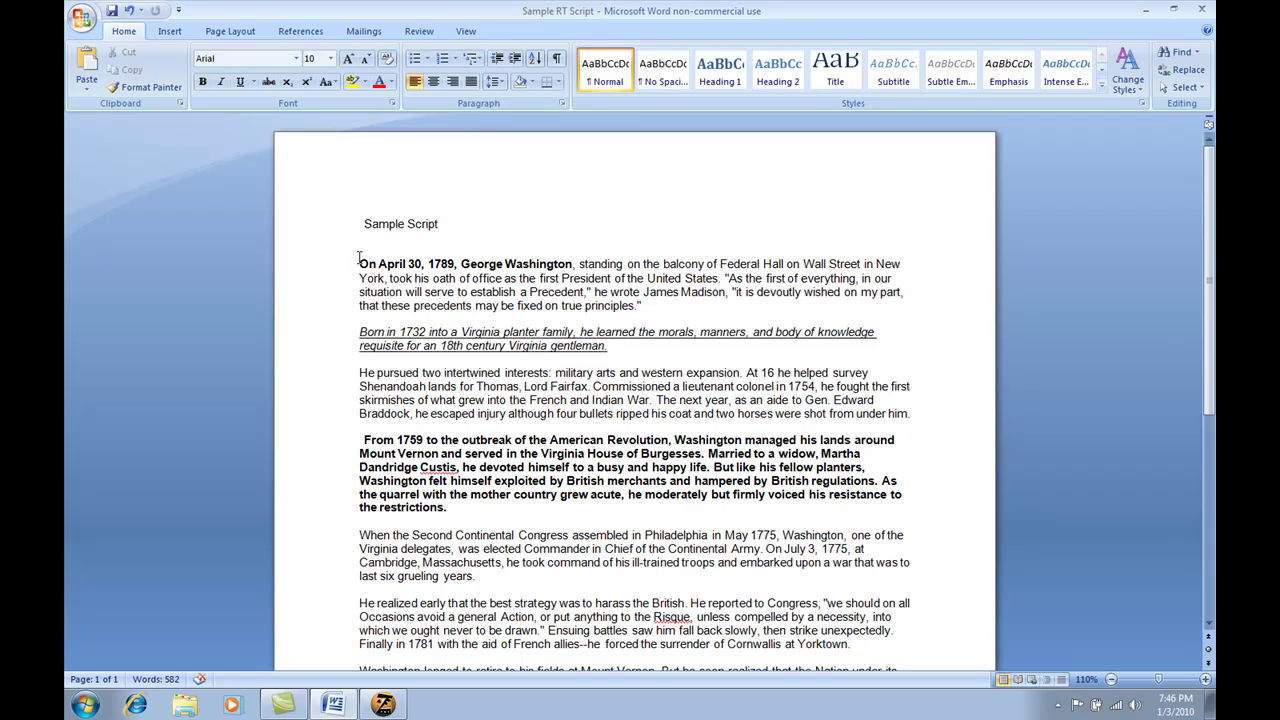
Check the bold opening phrase and the italic underlined paragraph, then close the Word document.
drag(359, 262, 571, 259)
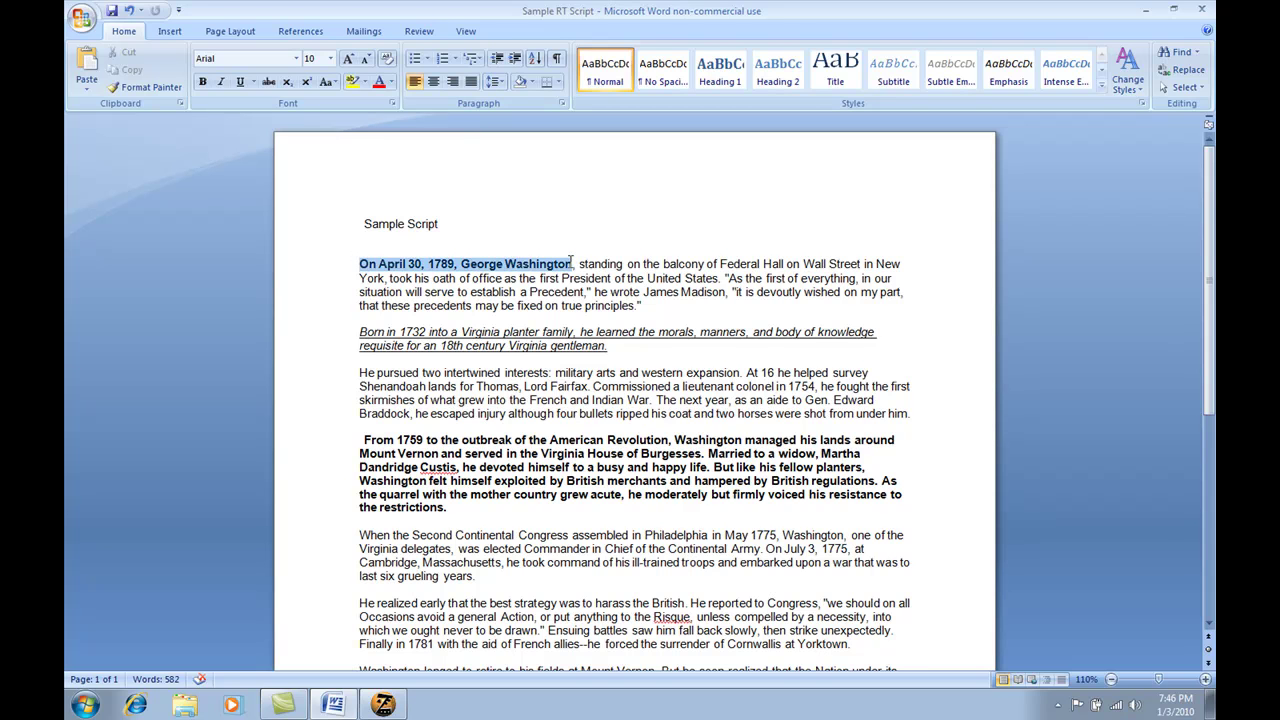
click(506, 333)
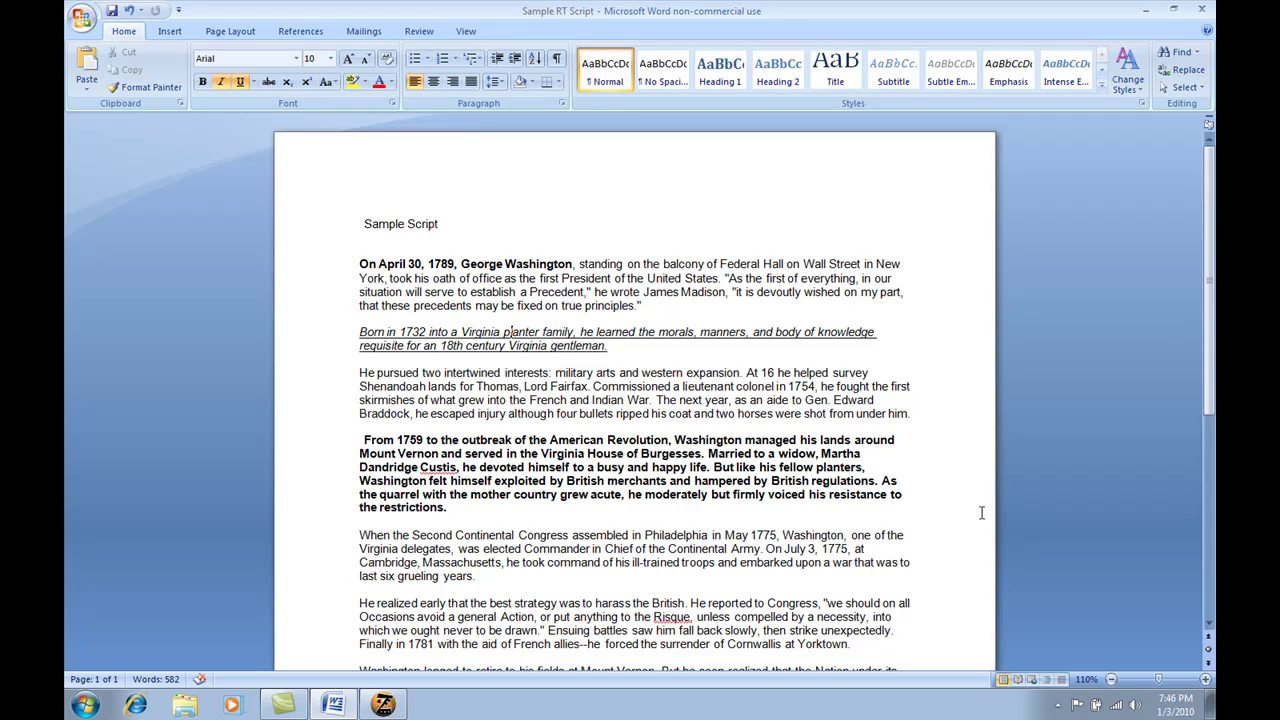
click(1209, 8)
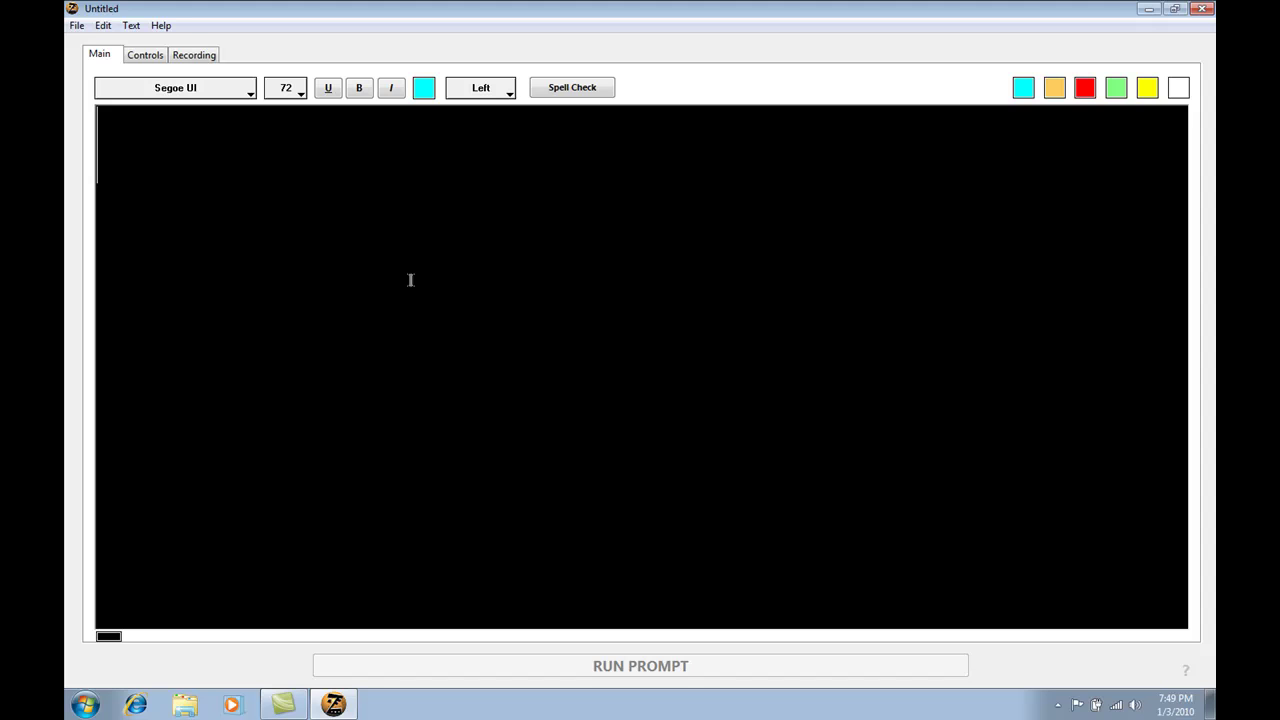
Import 'Sample RT Script' through Import Text with the file type set to Rich Text (*.rtf; *.rtx).
click(77, 26)
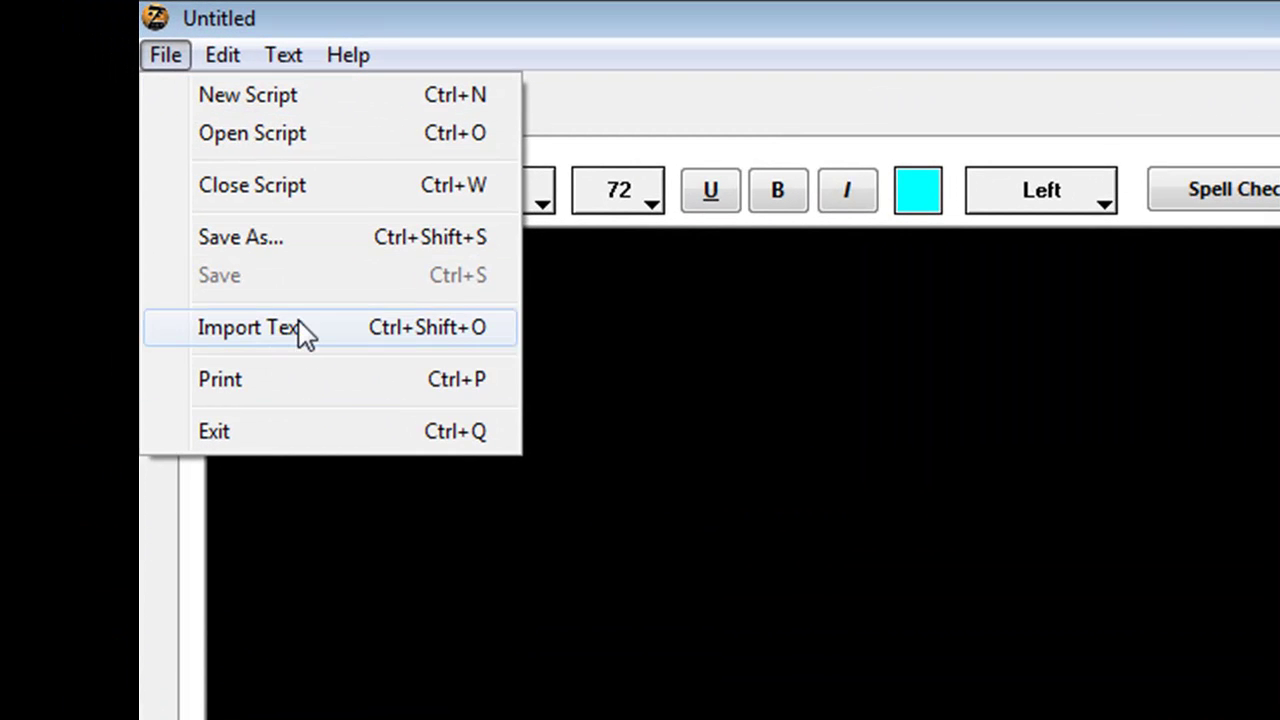
click(305, 335)
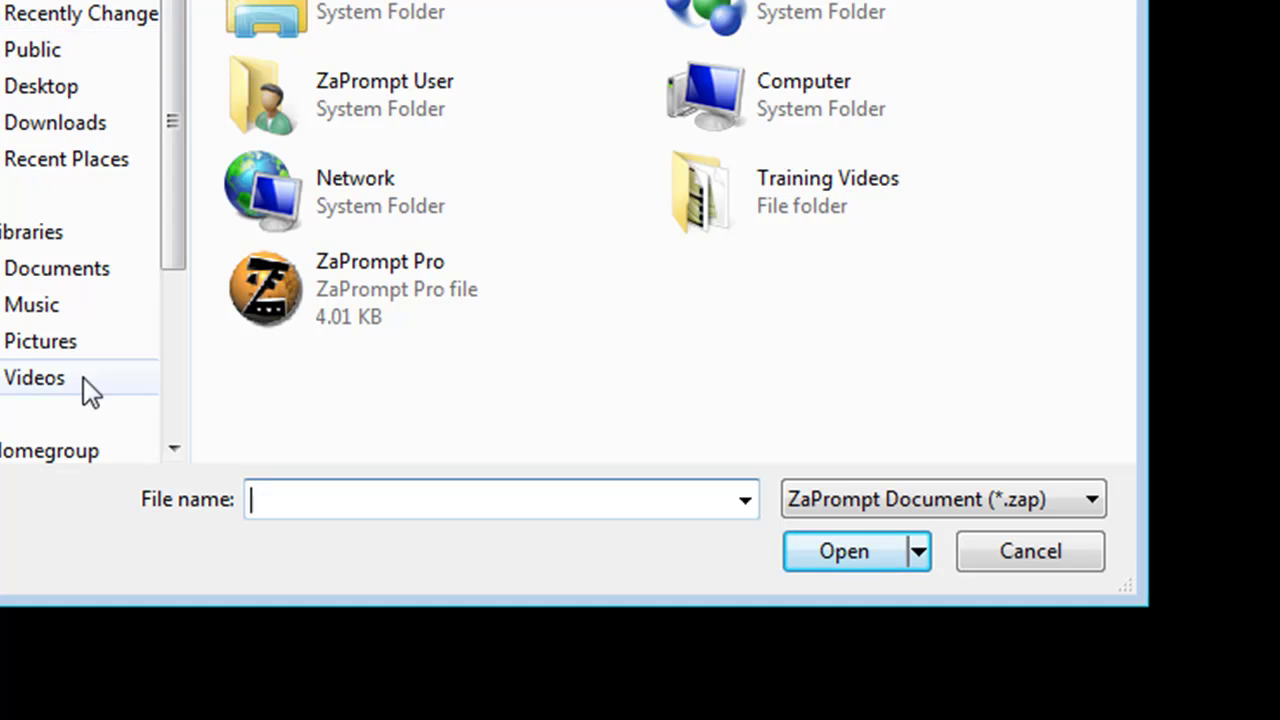
click(865, 502)
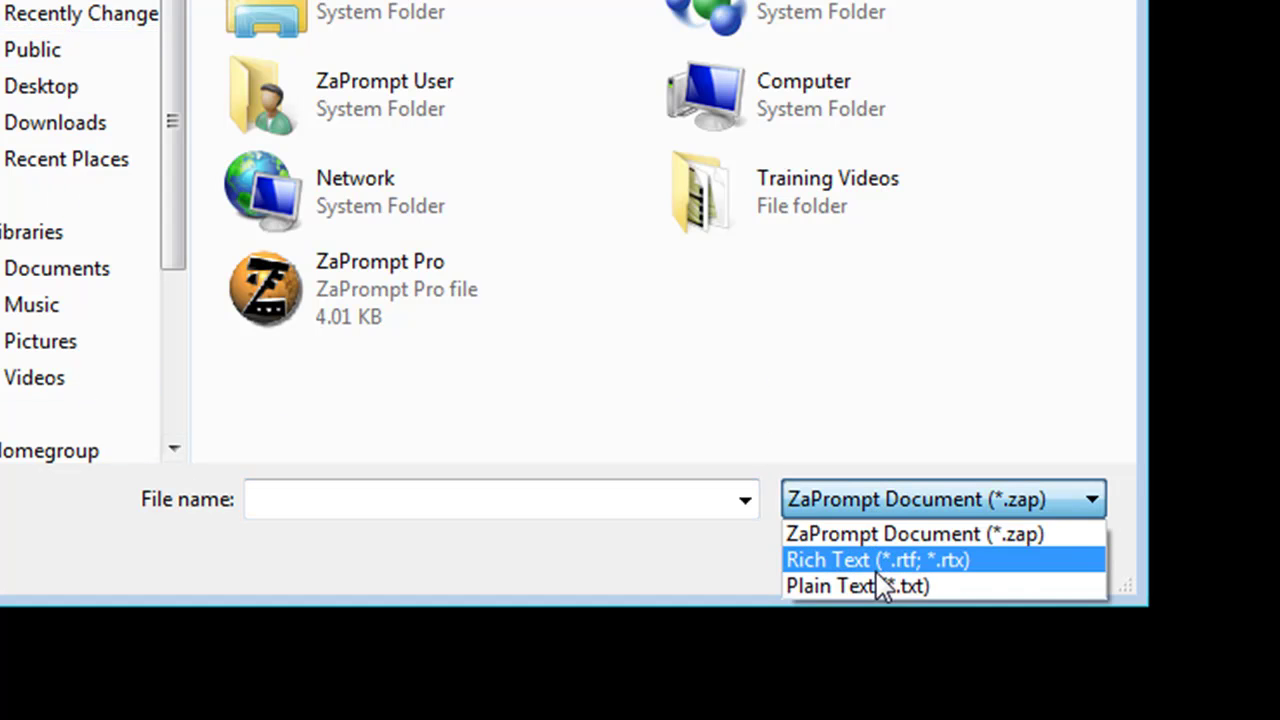
click(877, 571)
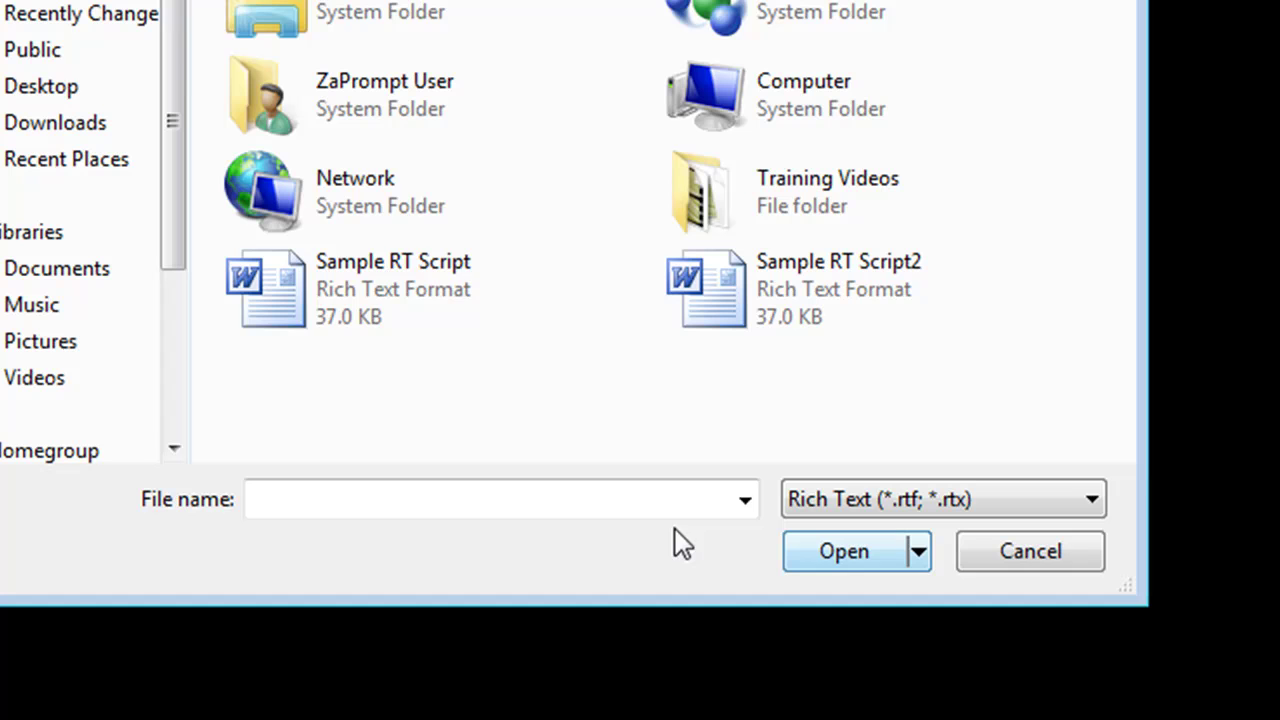
click(252, 305)
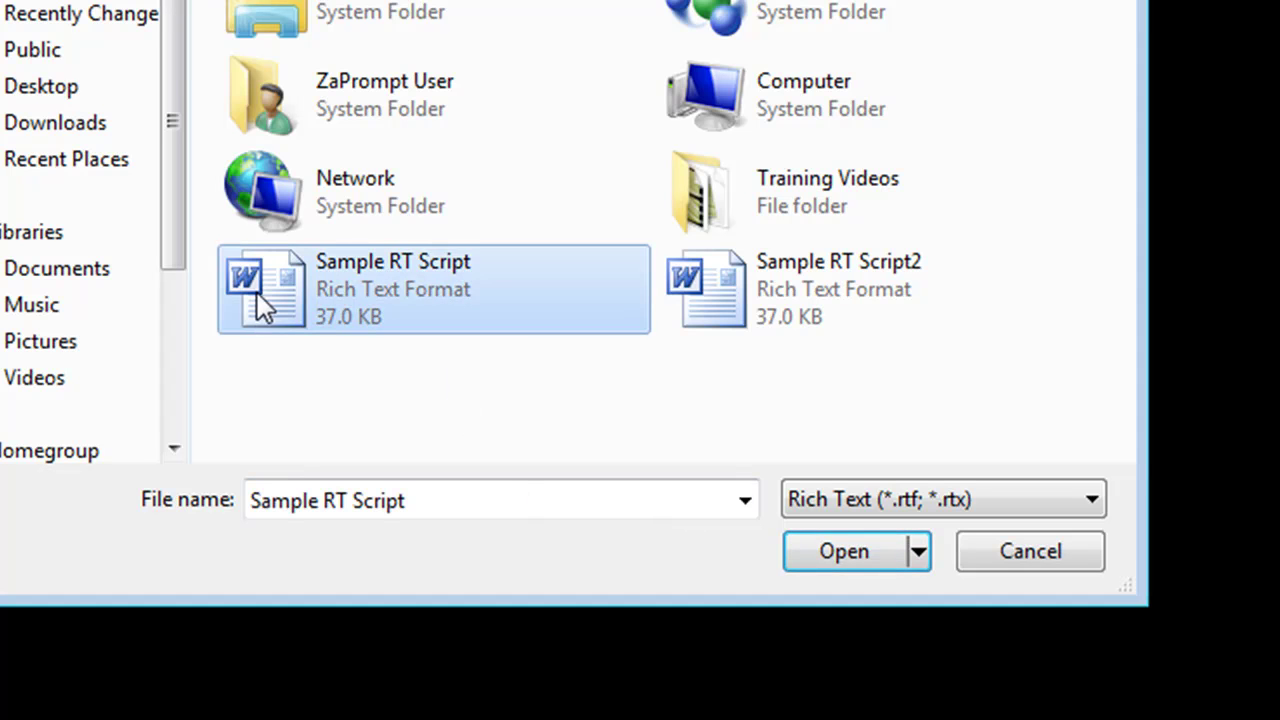
click(871, 551)
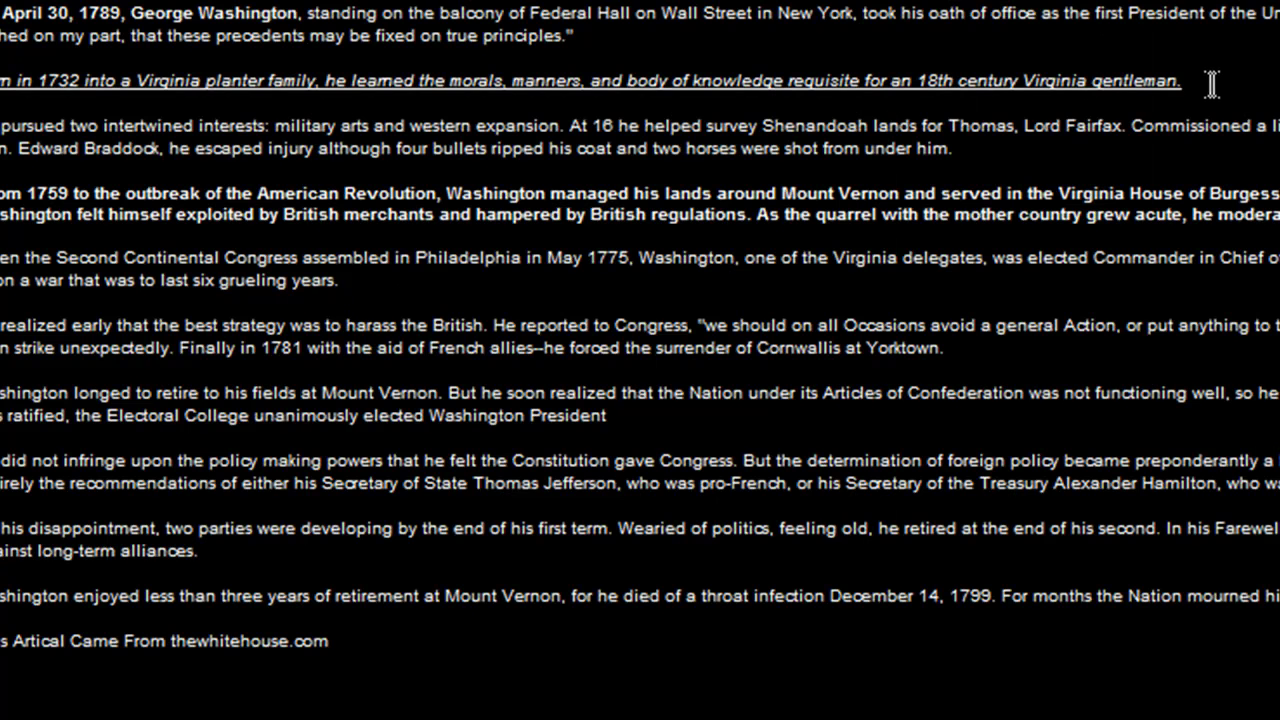
Select parts of the imported paragraphs to confirm their bold and italic-underlined styling.
drag(1210, 84, 575, 78)
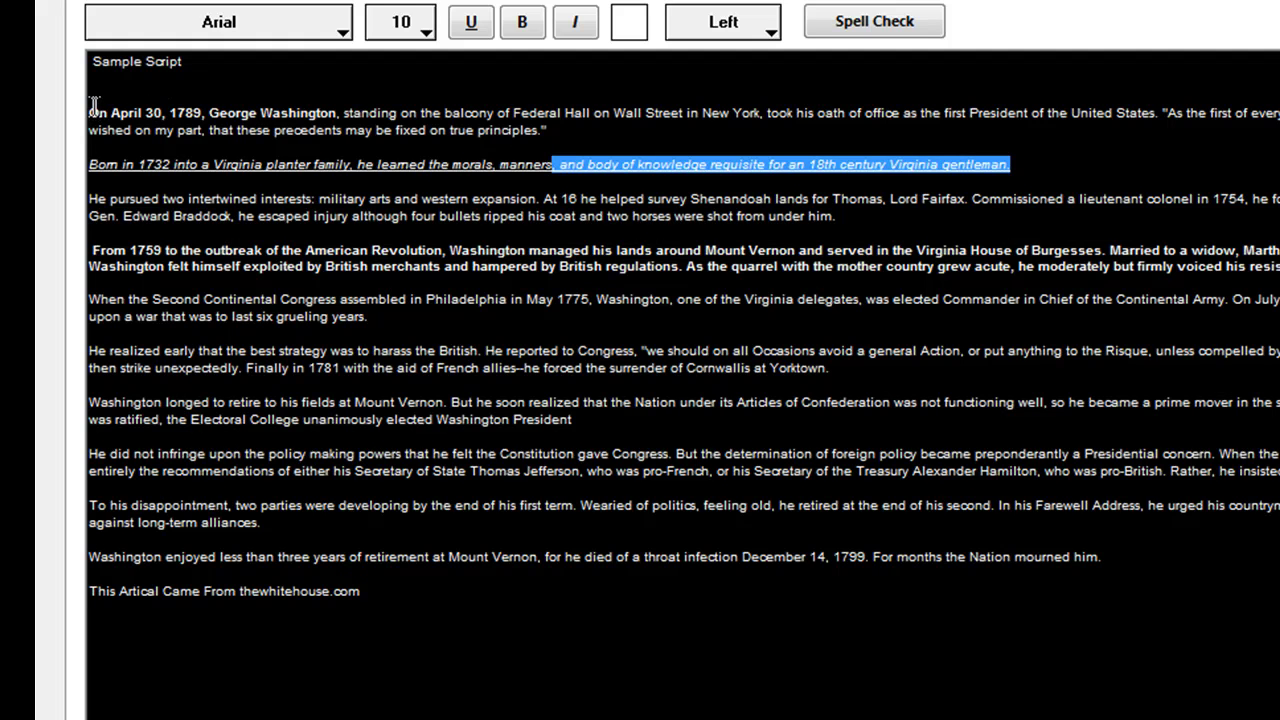
drag(91, 111, 412, 131)
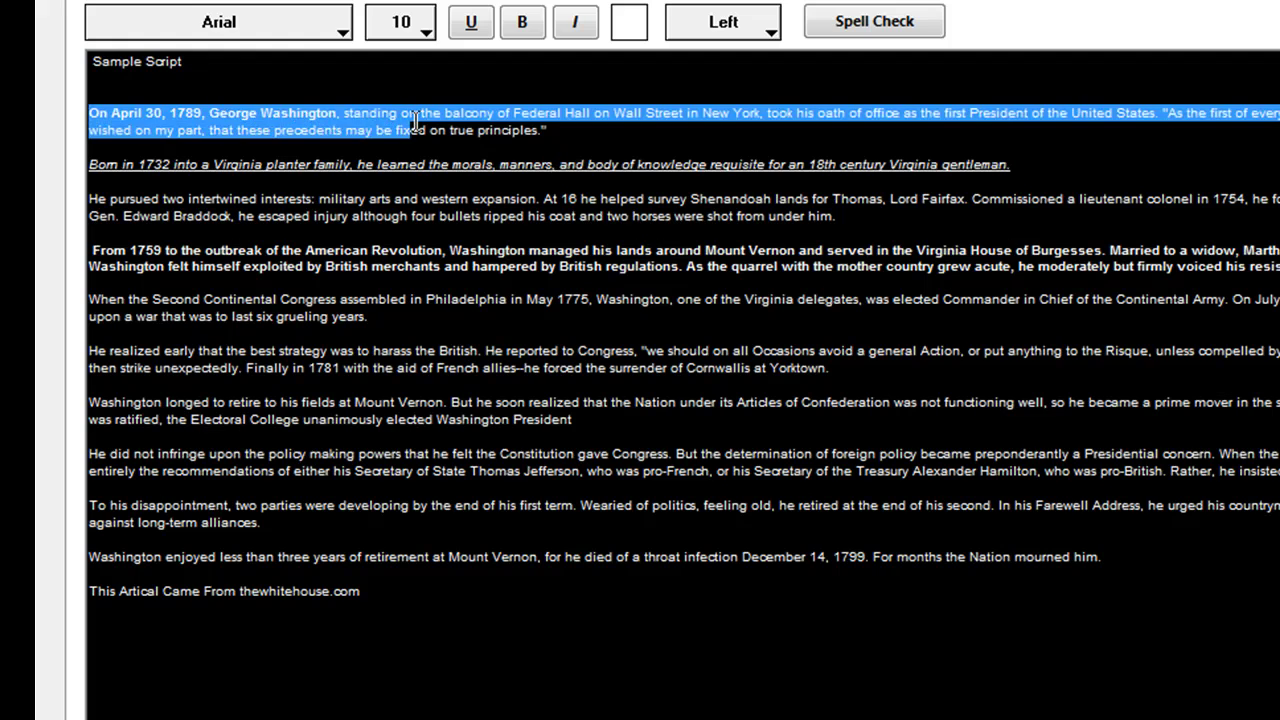
click(1279, 123)
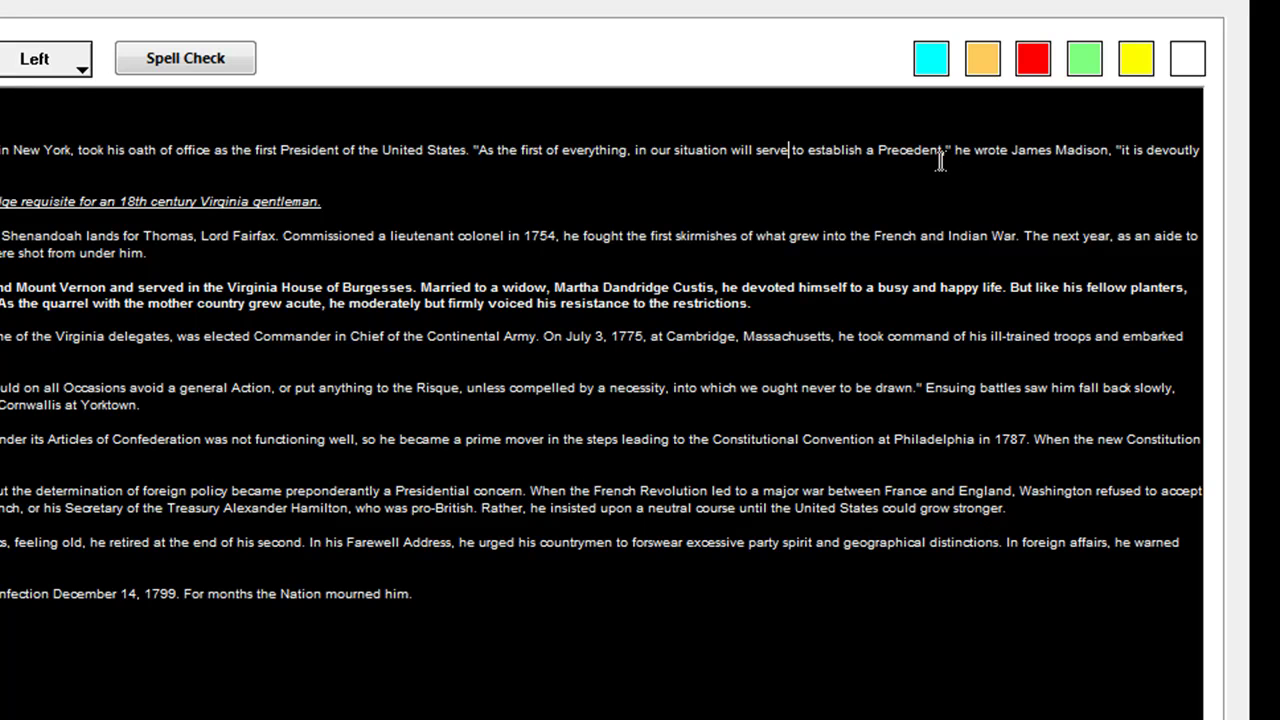
Colour the quoted phrase ending with 'Precedent' red.
drag(955, 150, 634, 154)
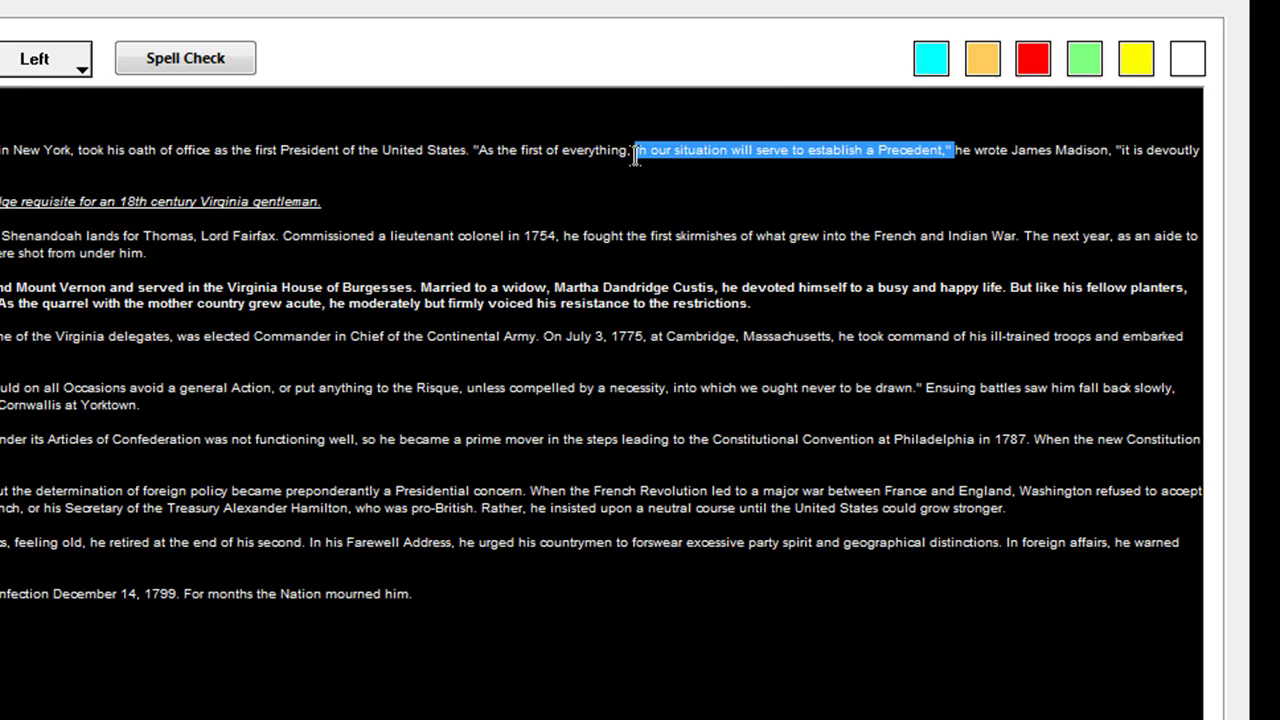
click(1033, 62)
click(1052, 150)
click(869, 336)
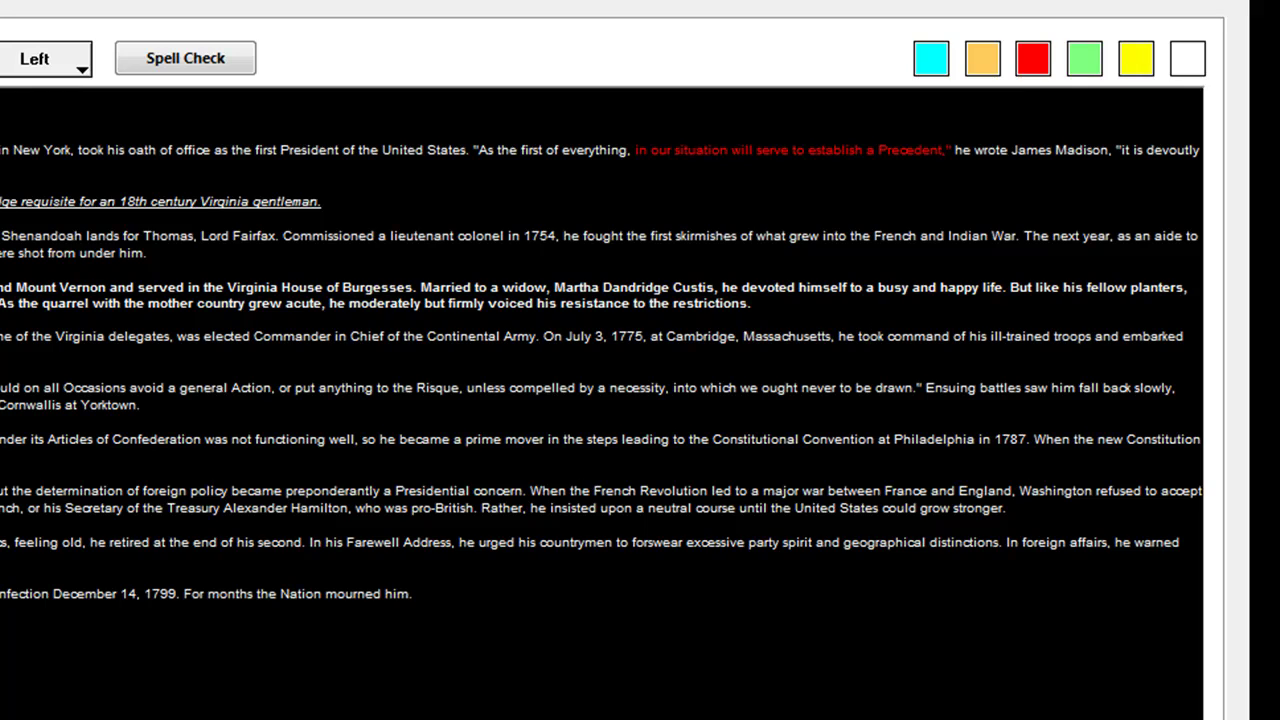
Start a new script and discard the unsaved changes.
click(103, 25)
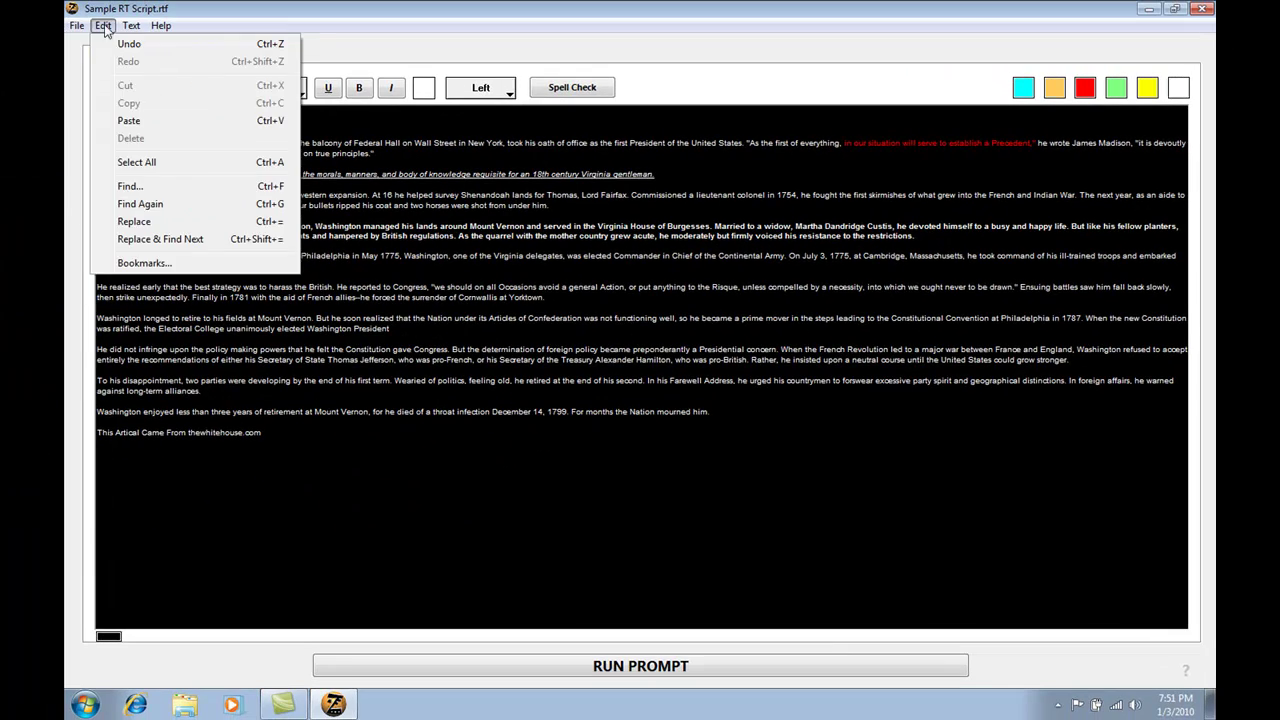
mouse_move(80, 25)
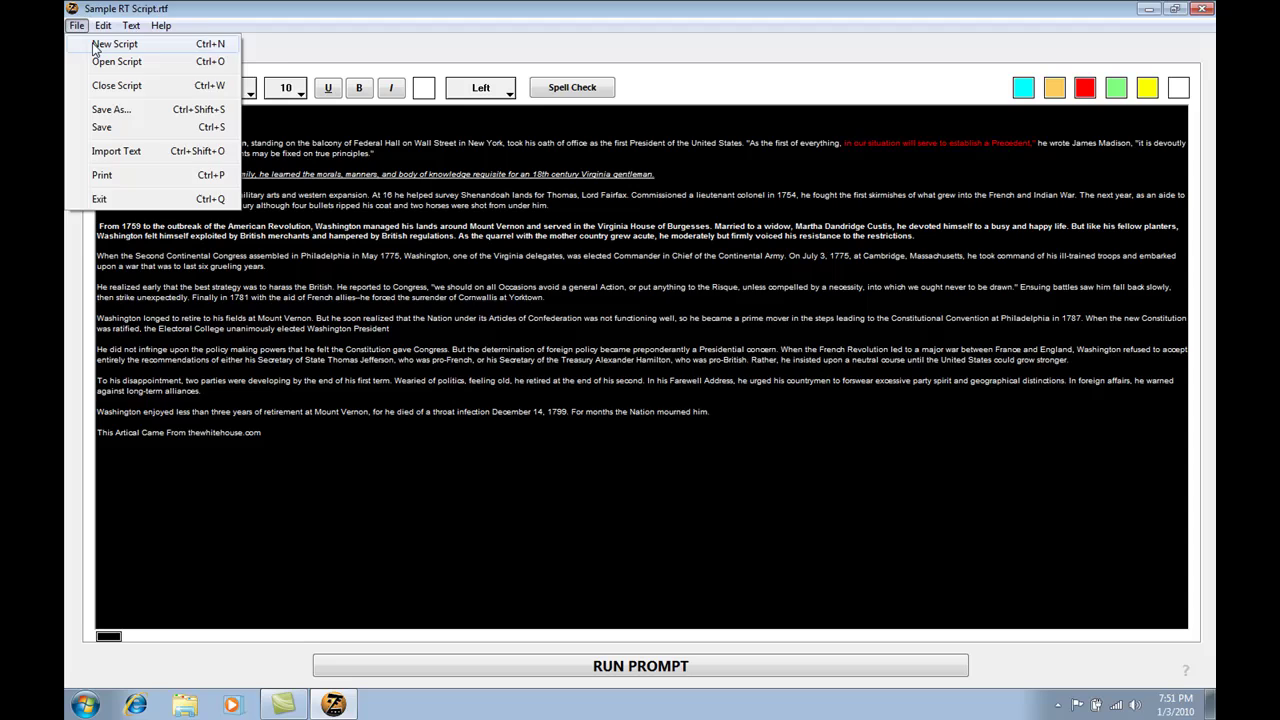
click(95, 48)
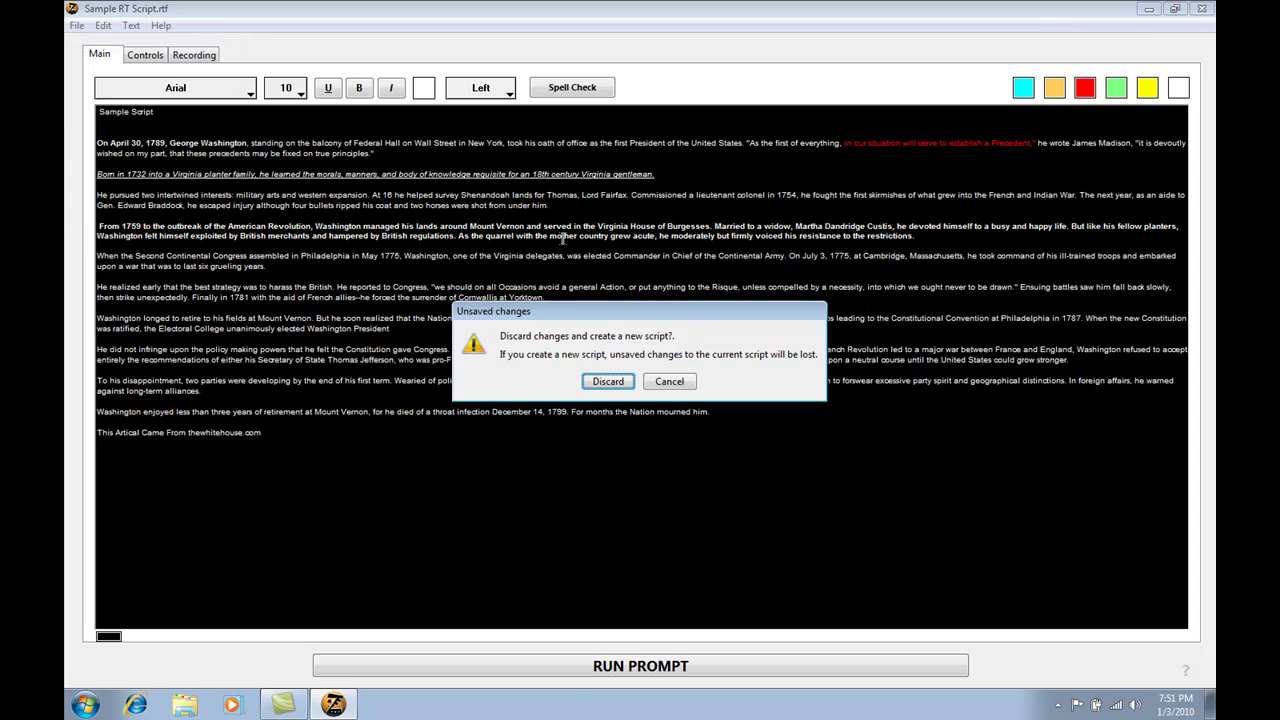
click(606, 382)
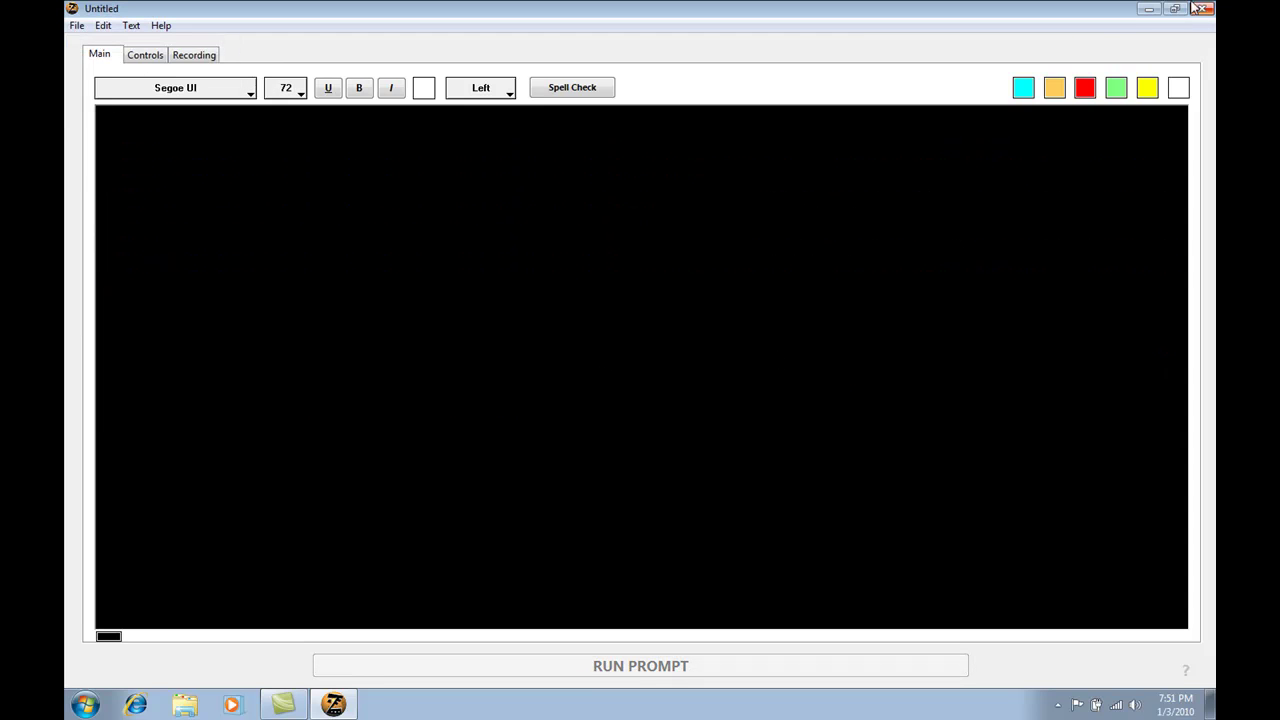
Minimize ZaPrompt Pro and open Sample RT Script from the desktop in Word.
click(1149, 9)
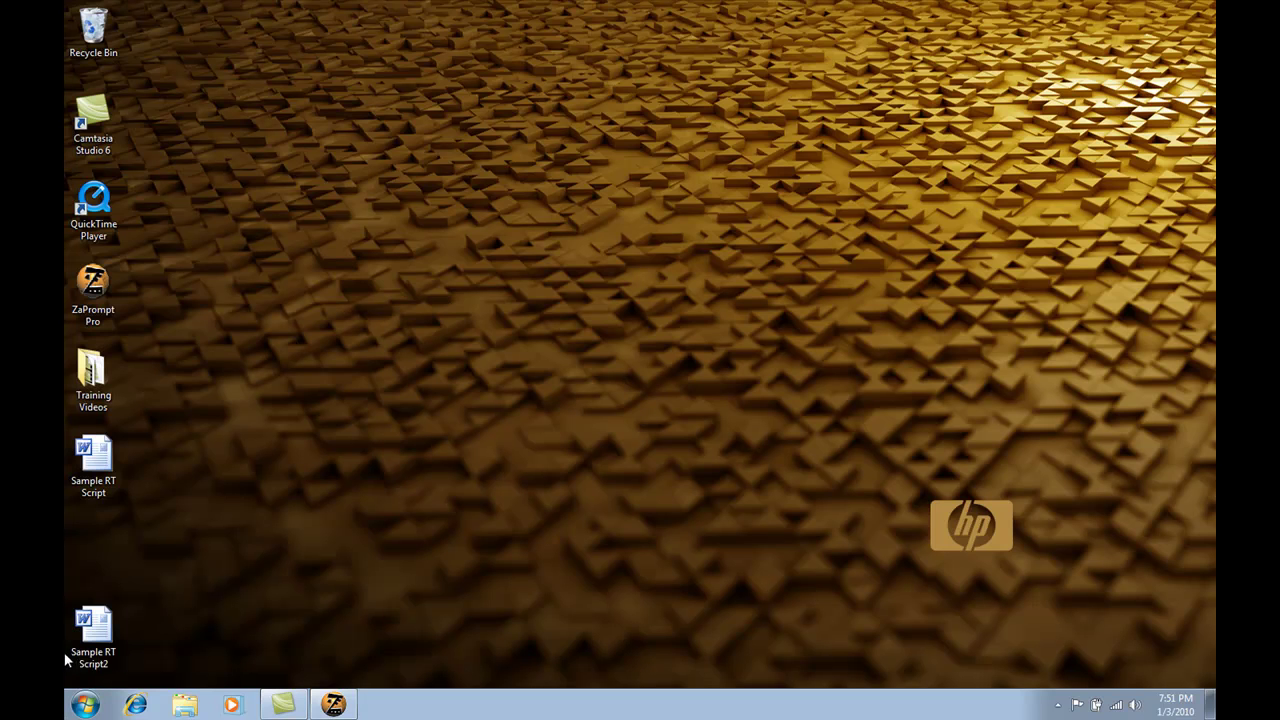
double_click(106, 472)
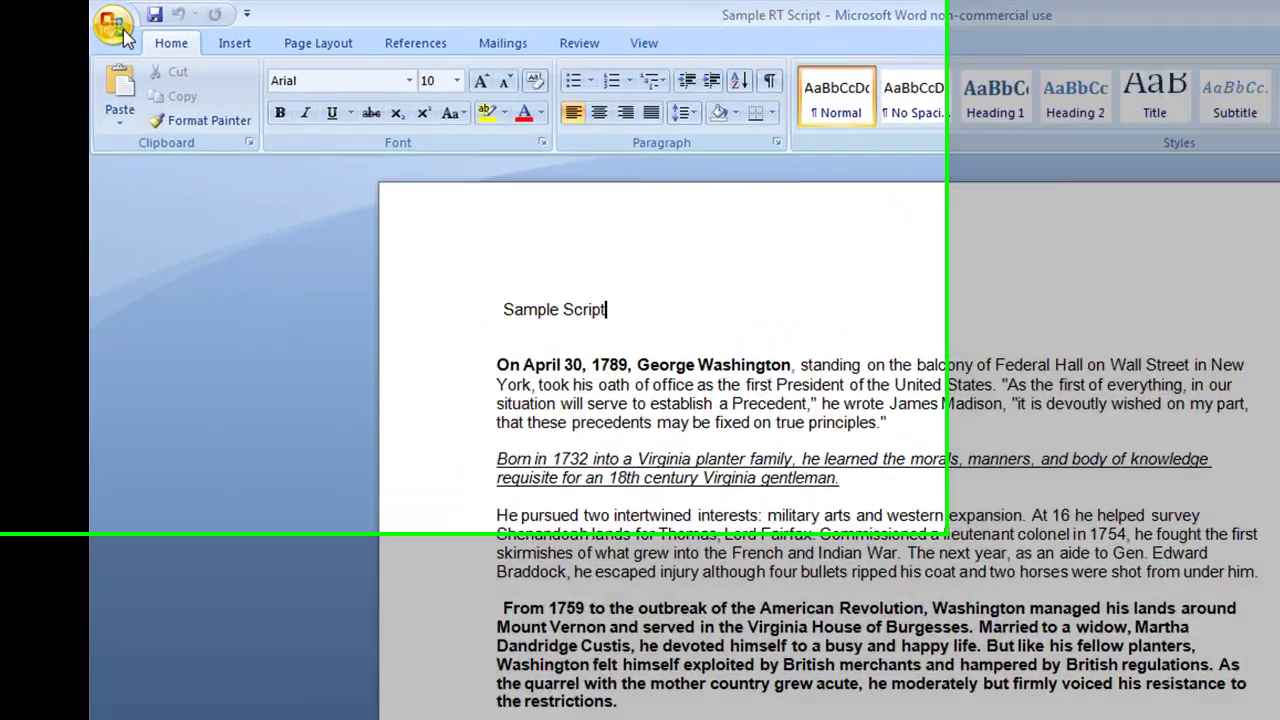
Save As Plain Text, renaming the file from 'Sample RT Script' to 'Sample PT Script'.
click(118, 28)
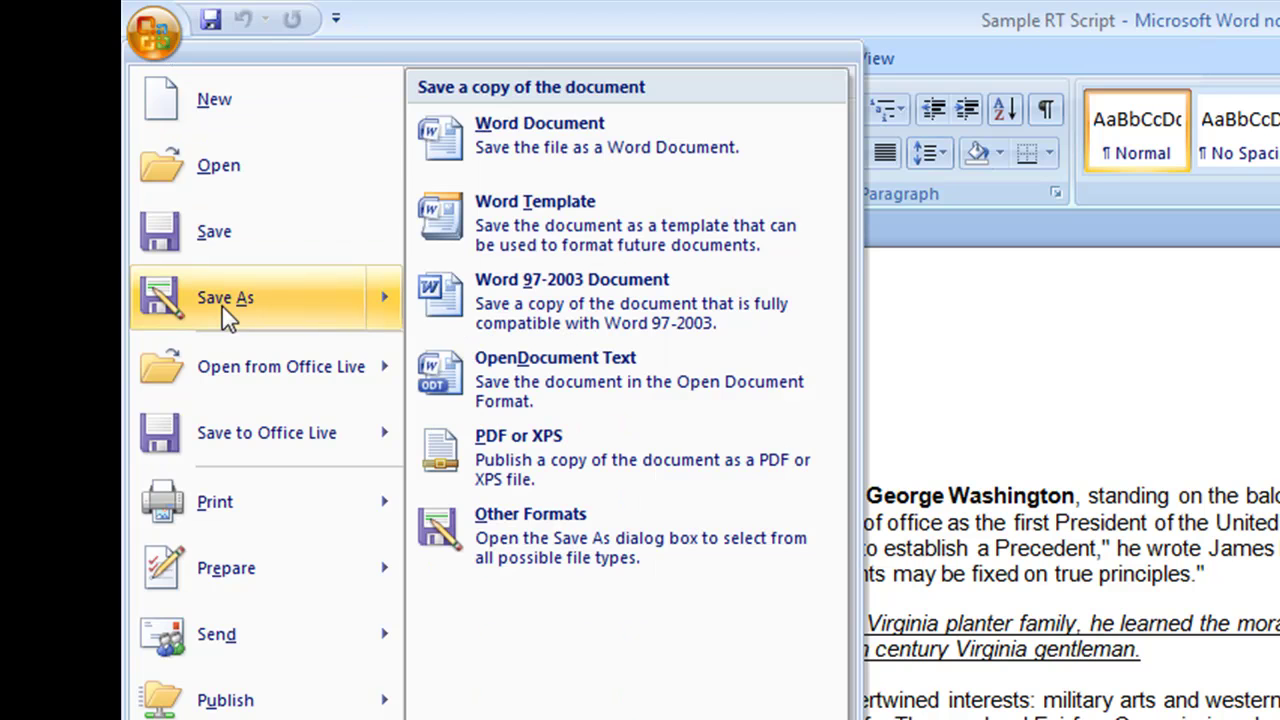
click(222, 306)
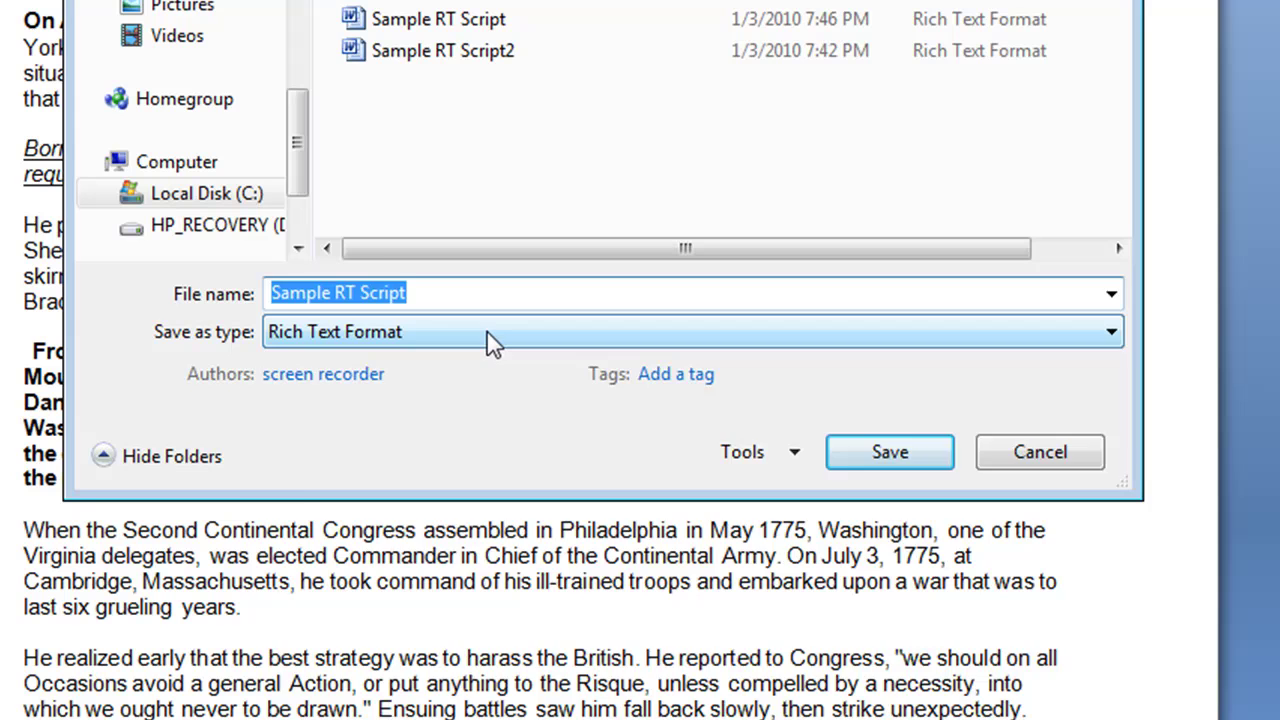
click(491, 343)
click(402, 632)
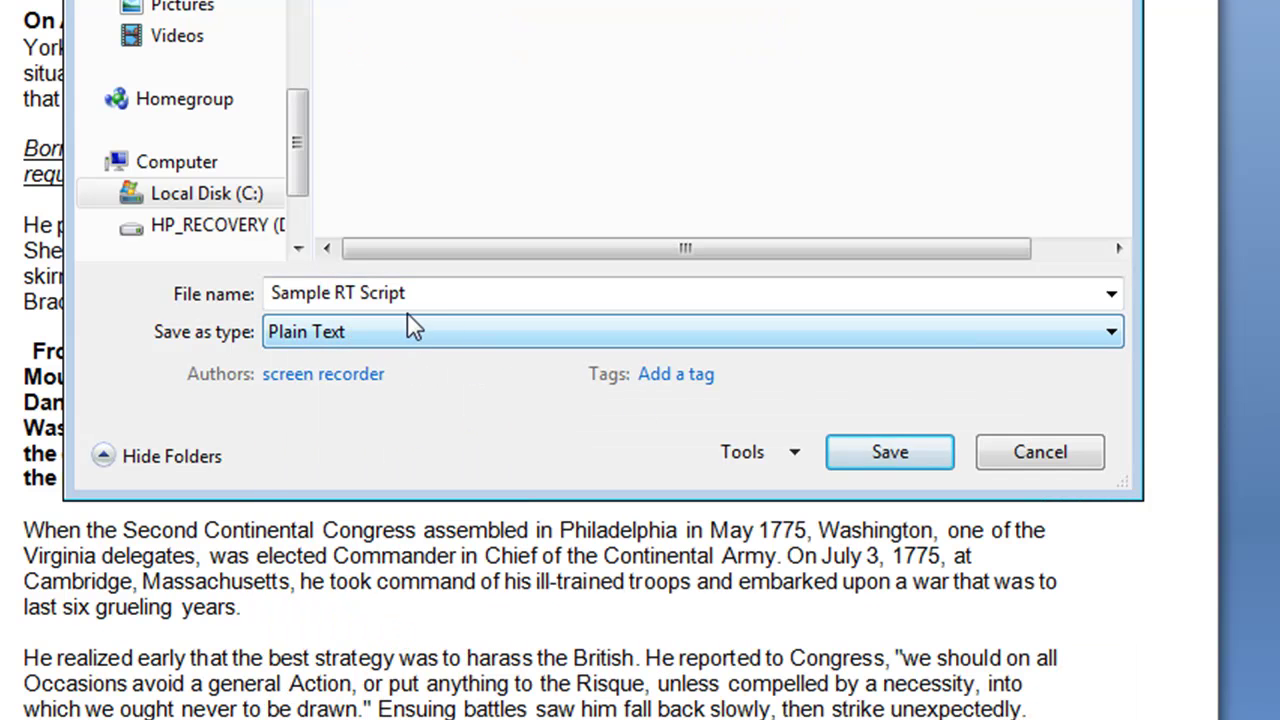
click(336, 295)
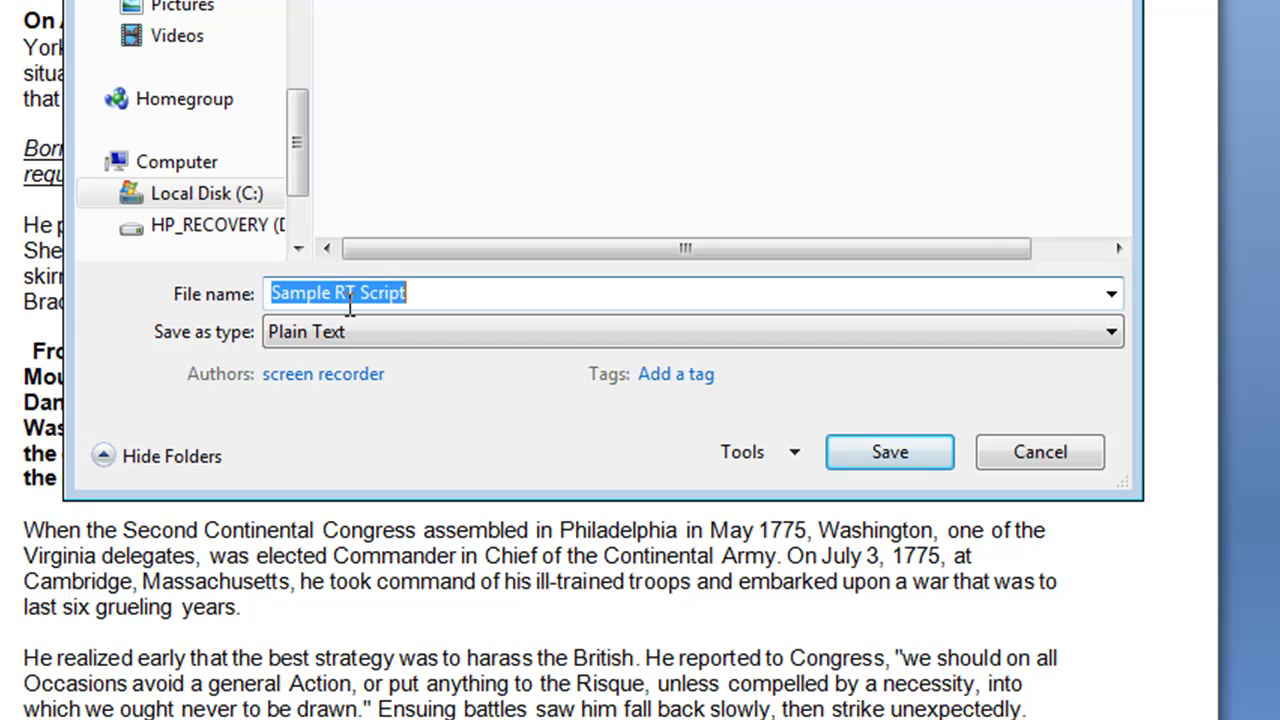
click(331, 293)
drag(331, 293, 449, 323)
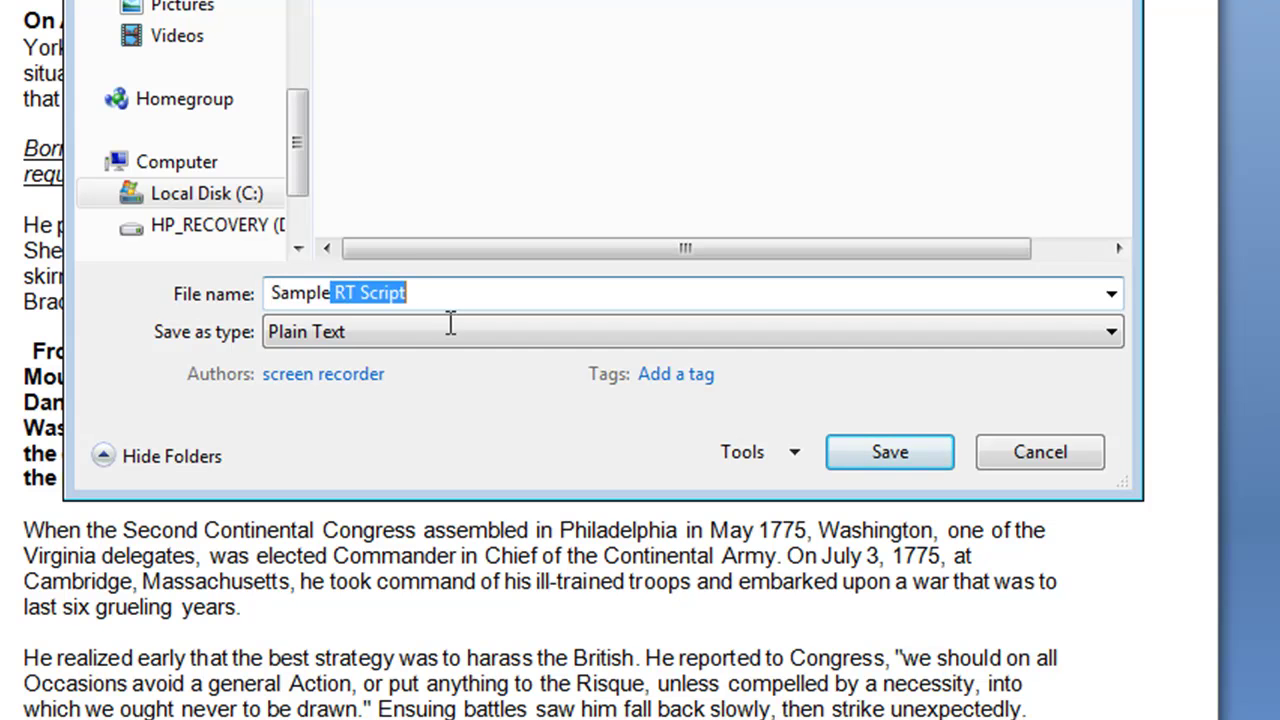
key(BackSpace)
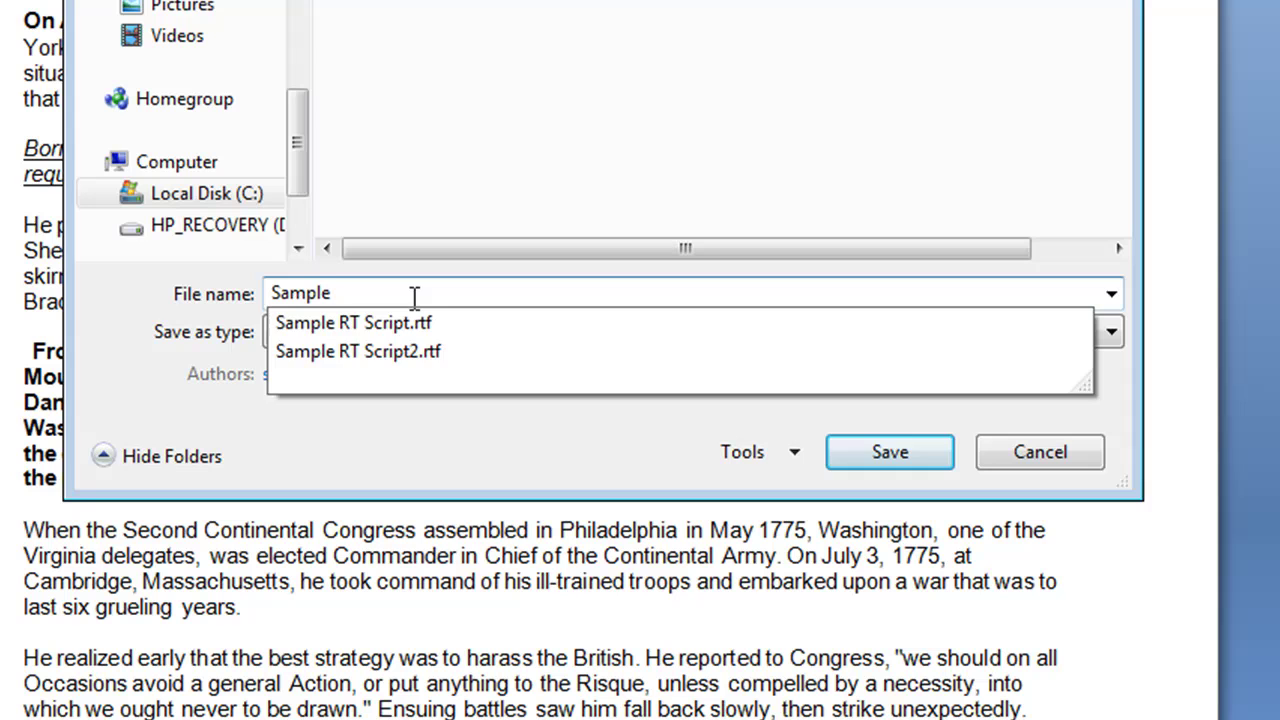
text(PT Script)
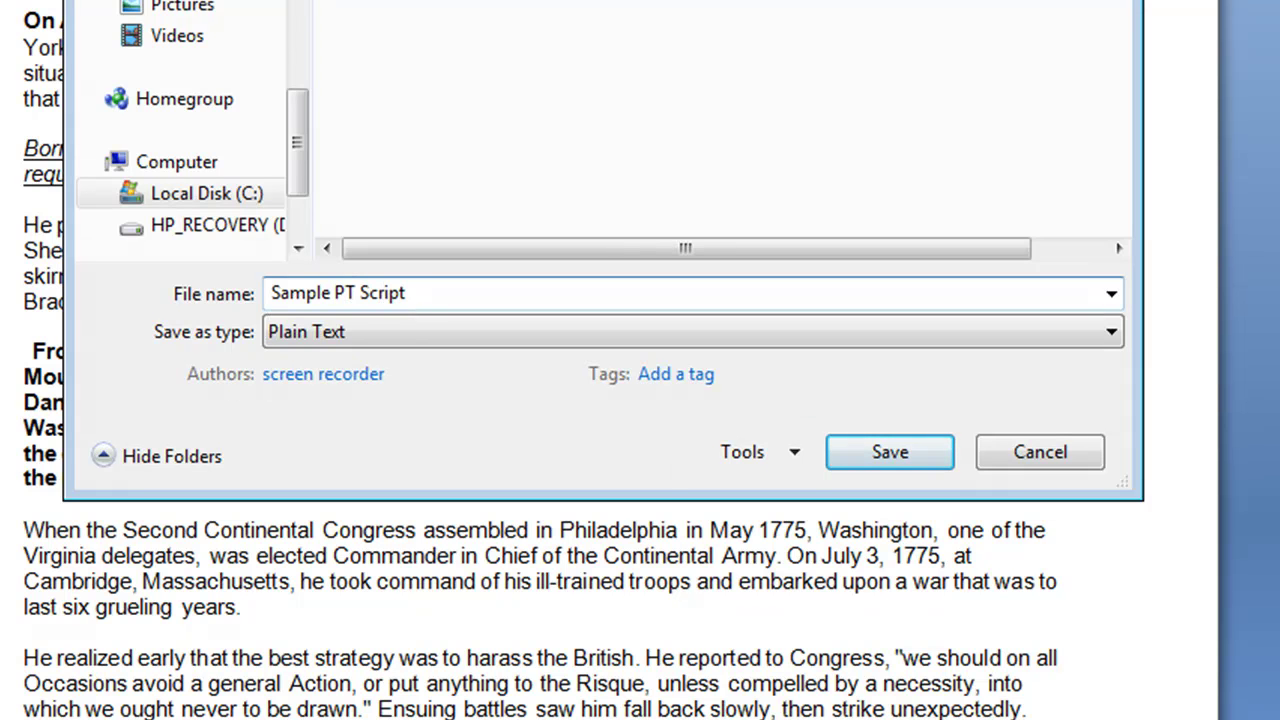
click(858, 452)
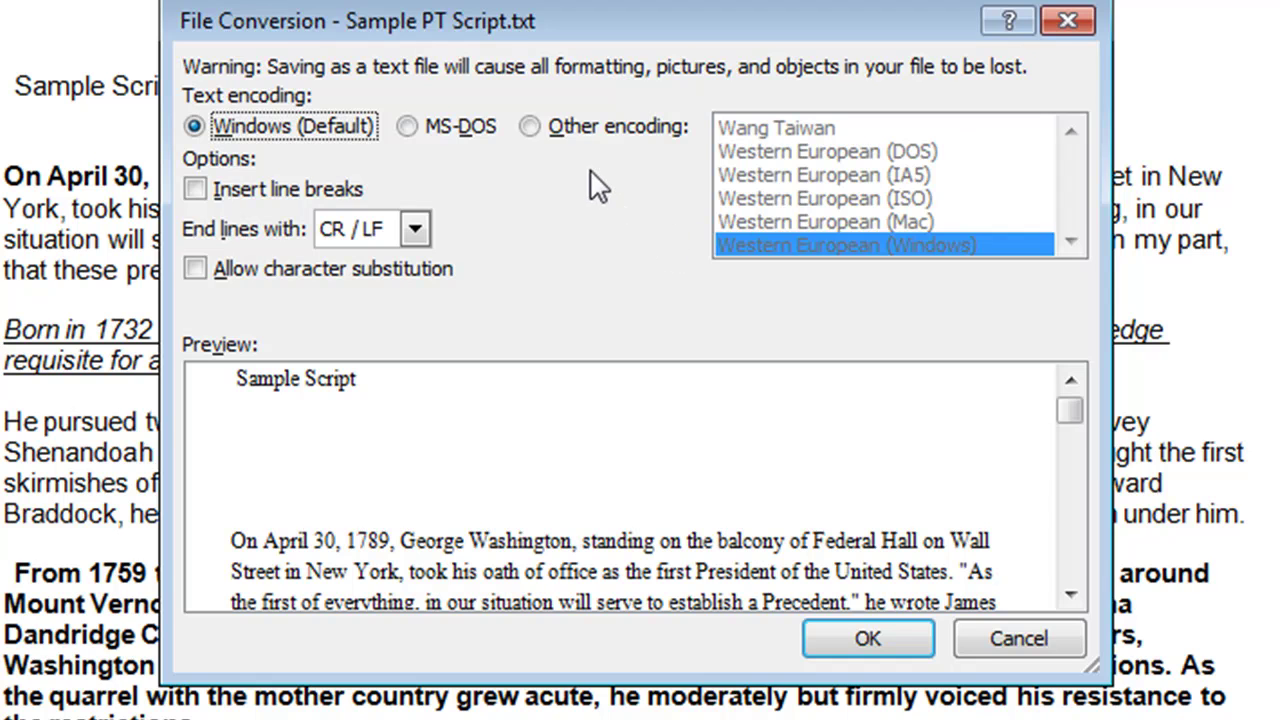
Choose Other encoding, US-ASCII, with character substitution allowed, and confirm the conversion.
click(529, 128)
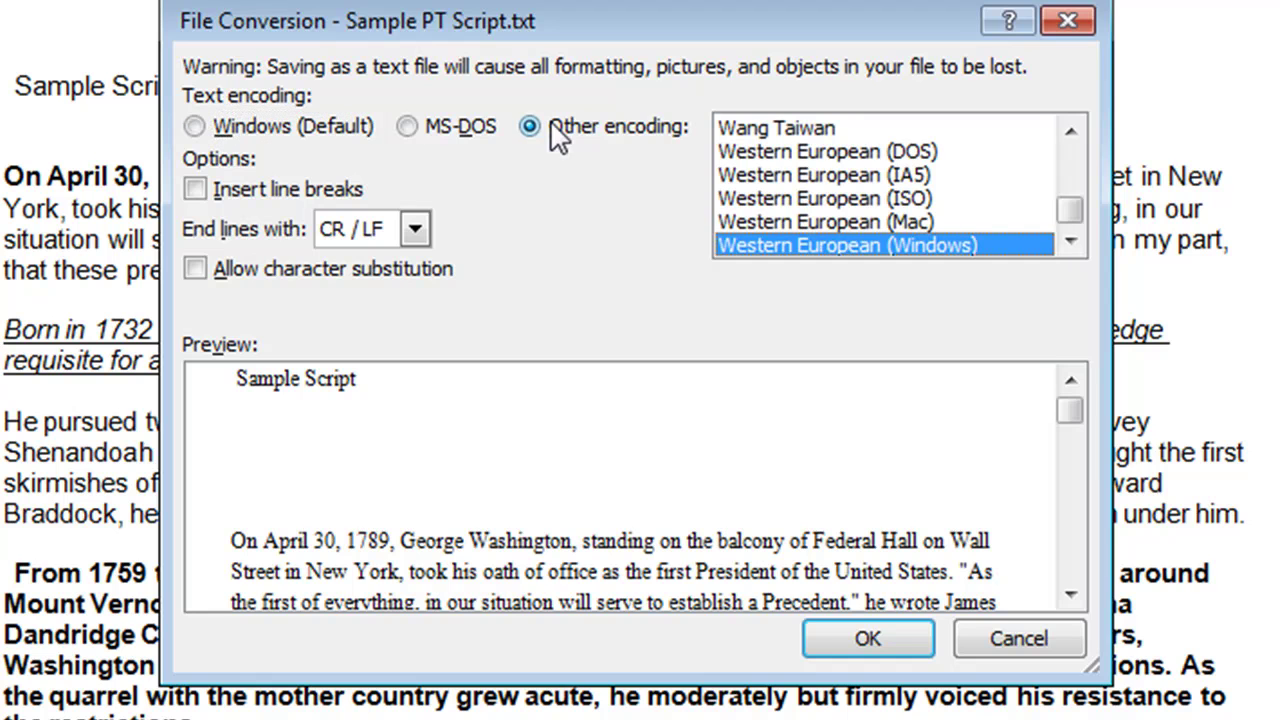
click(1070, 130)
click(1070, 130)
click(1070, 130)
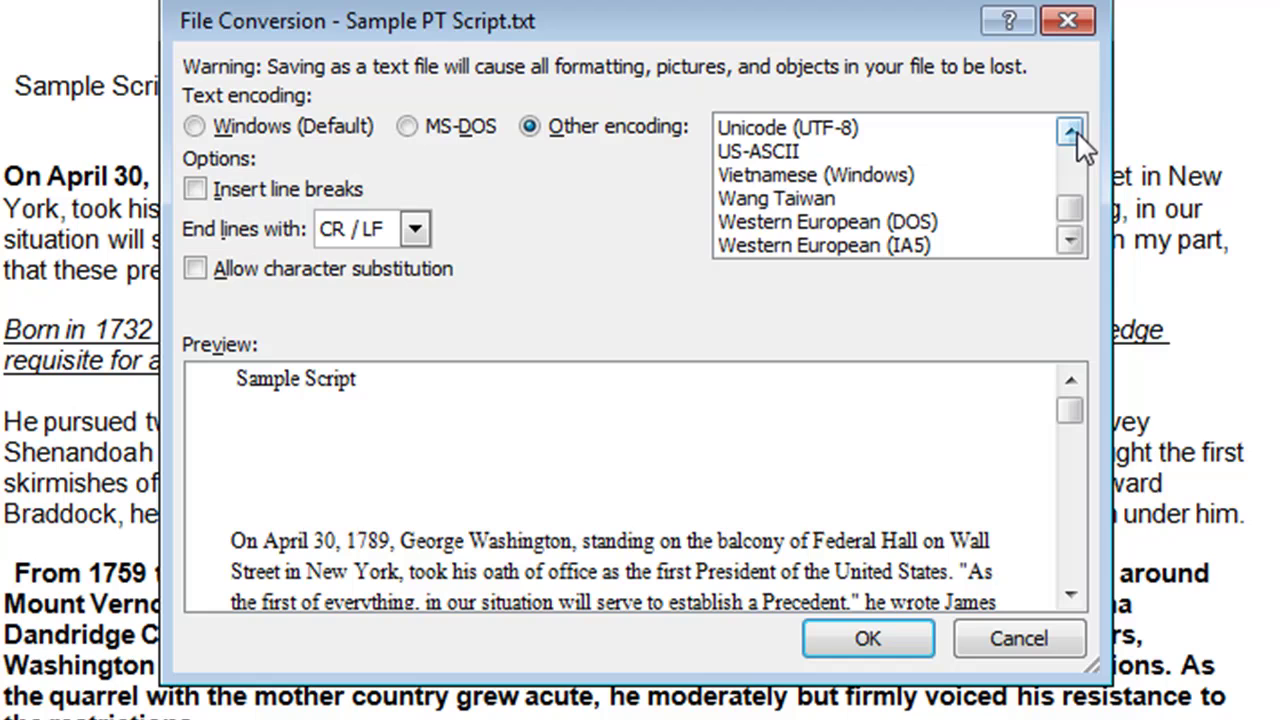
click(749, 151)
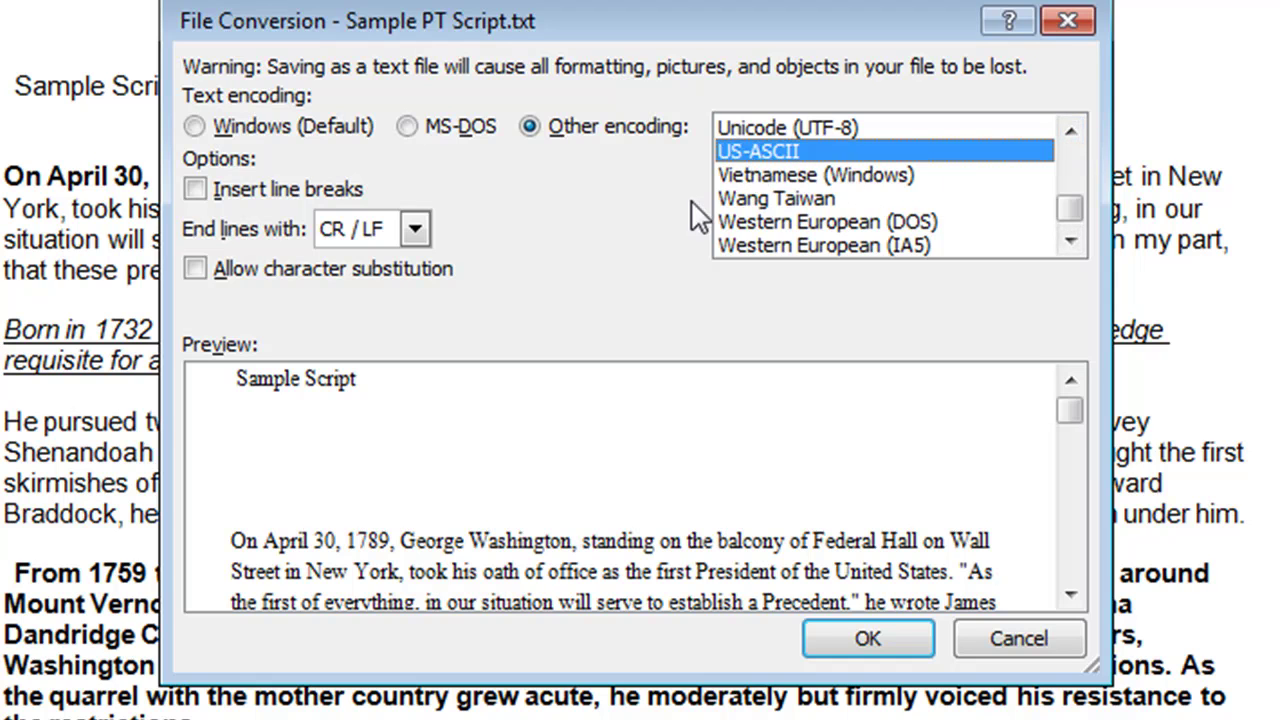
click(196, 270)
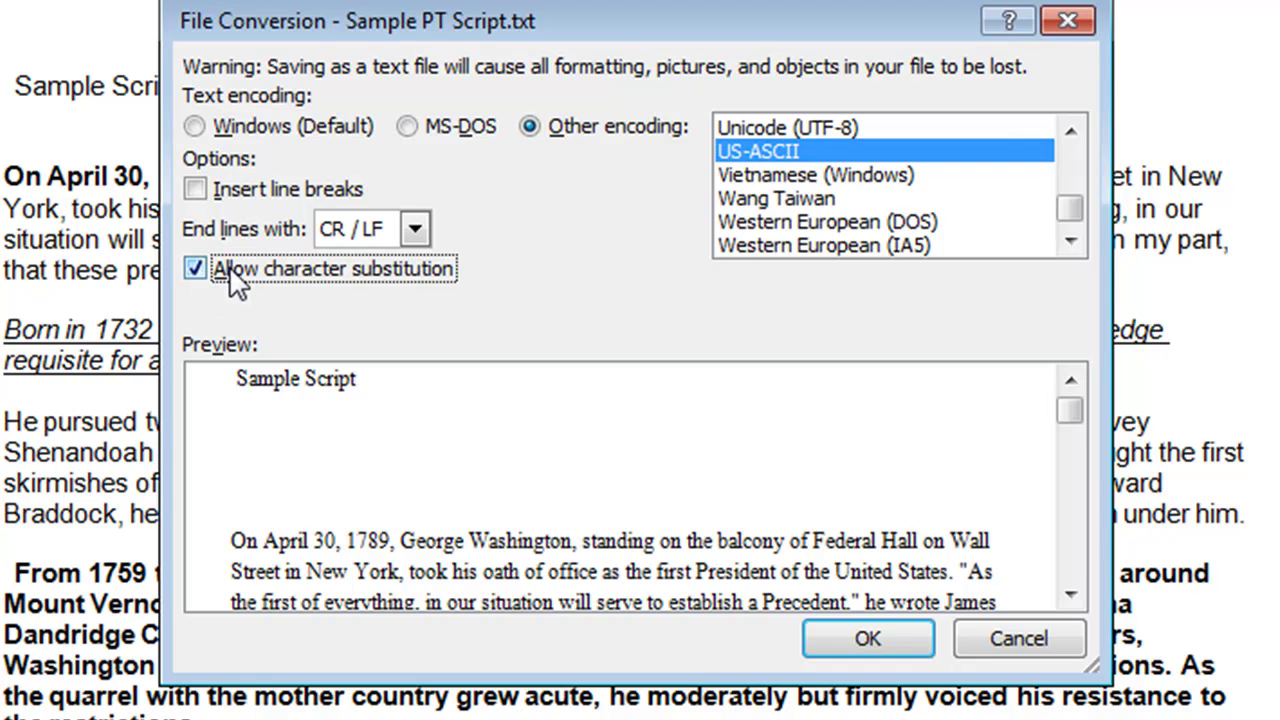
click(889, 632)
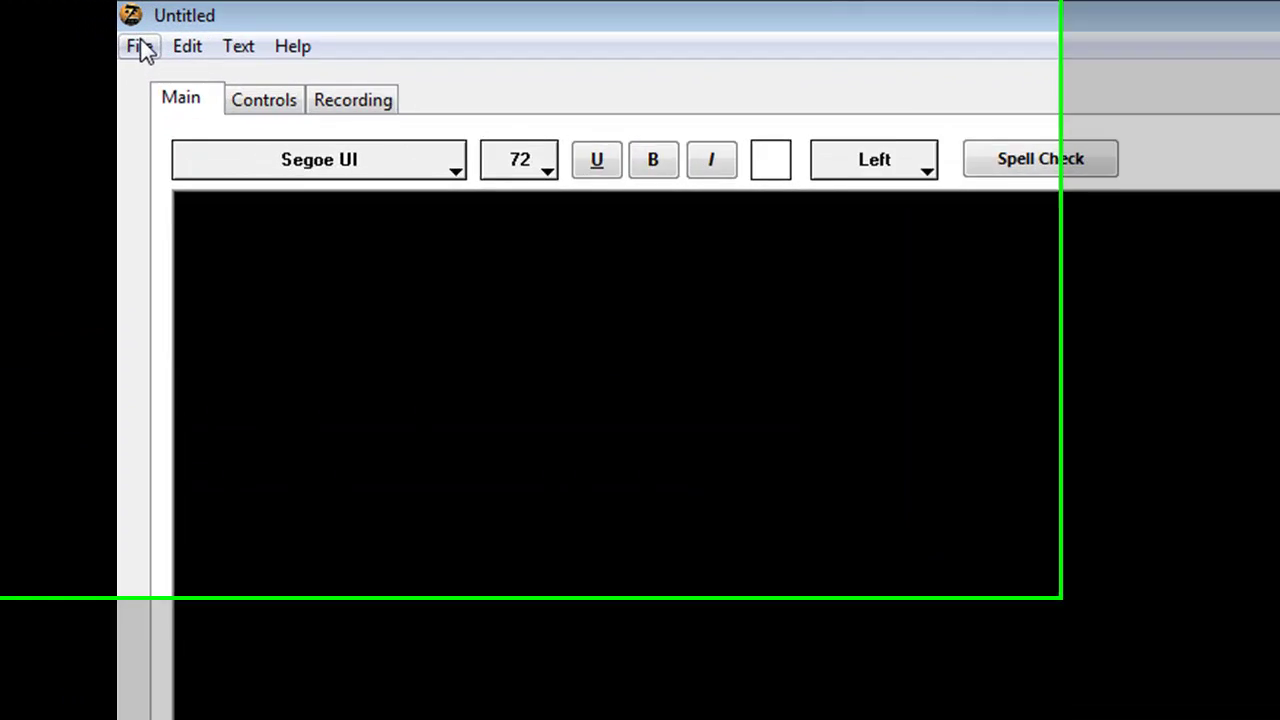
Import 'Sample PT Script' through Import Text with the file type set to Plain Text (*.txt).
click(78, 26)
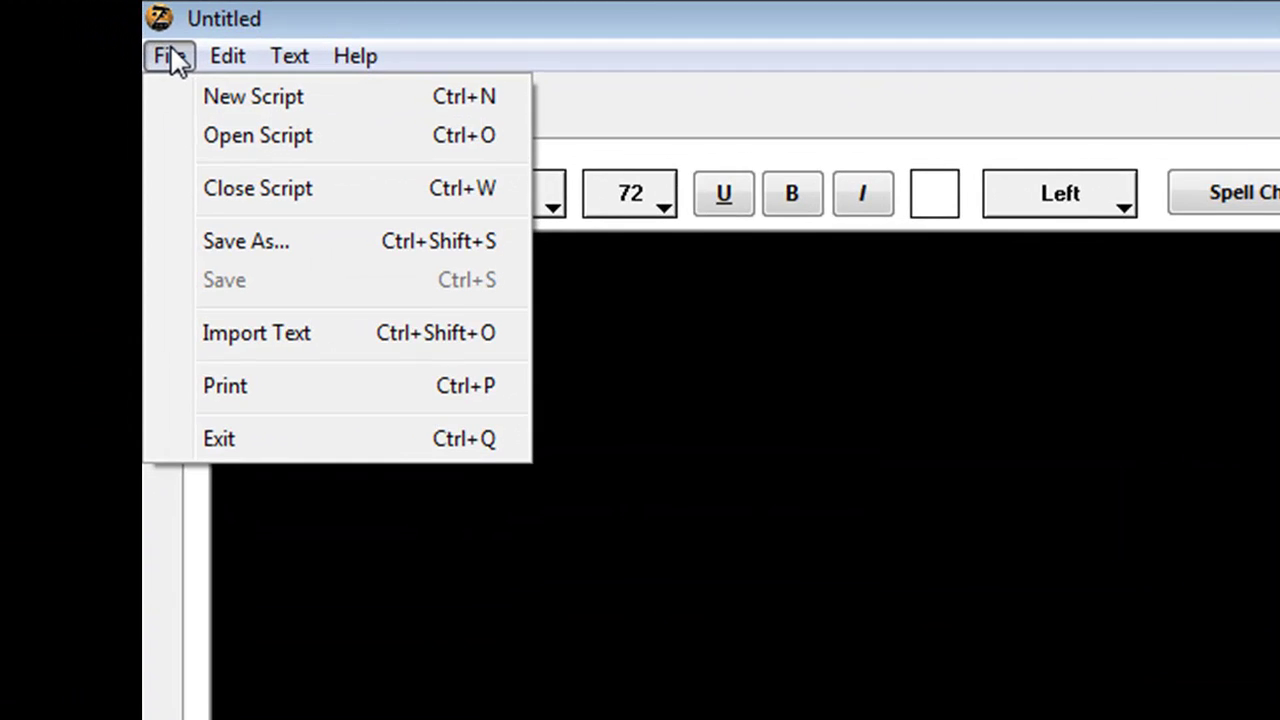
click(226, 340)
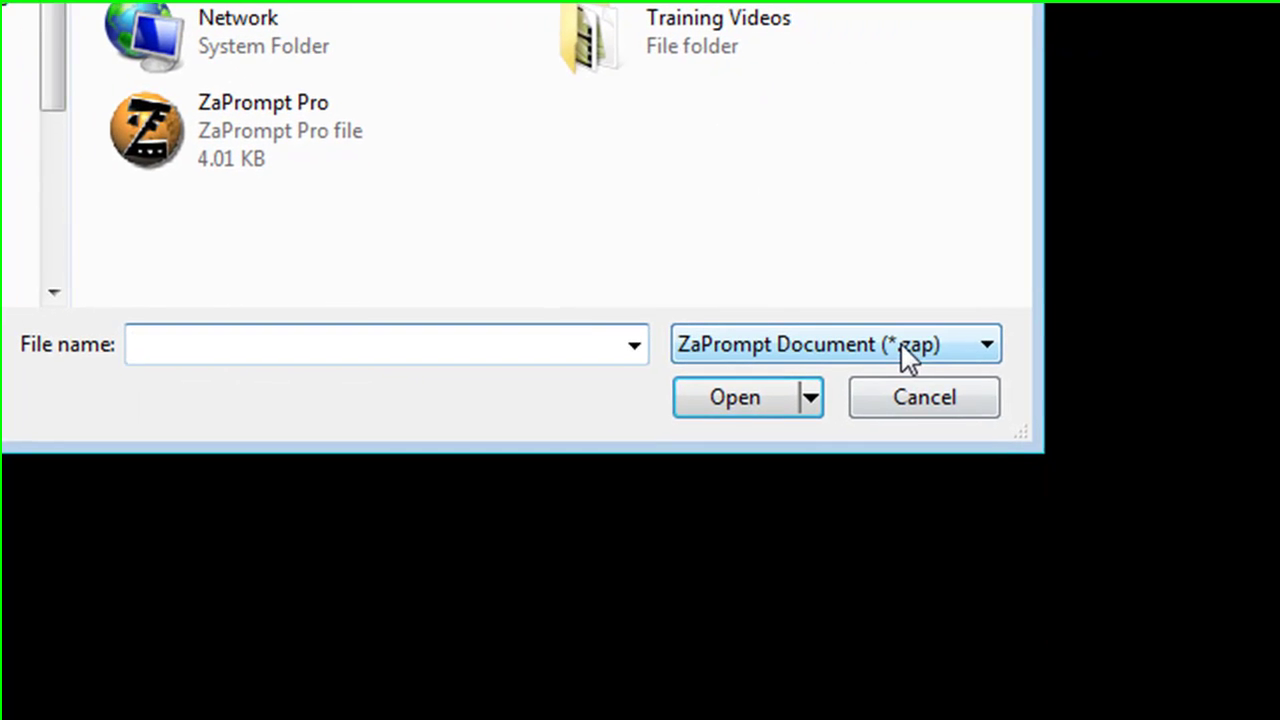
click(899, 342)
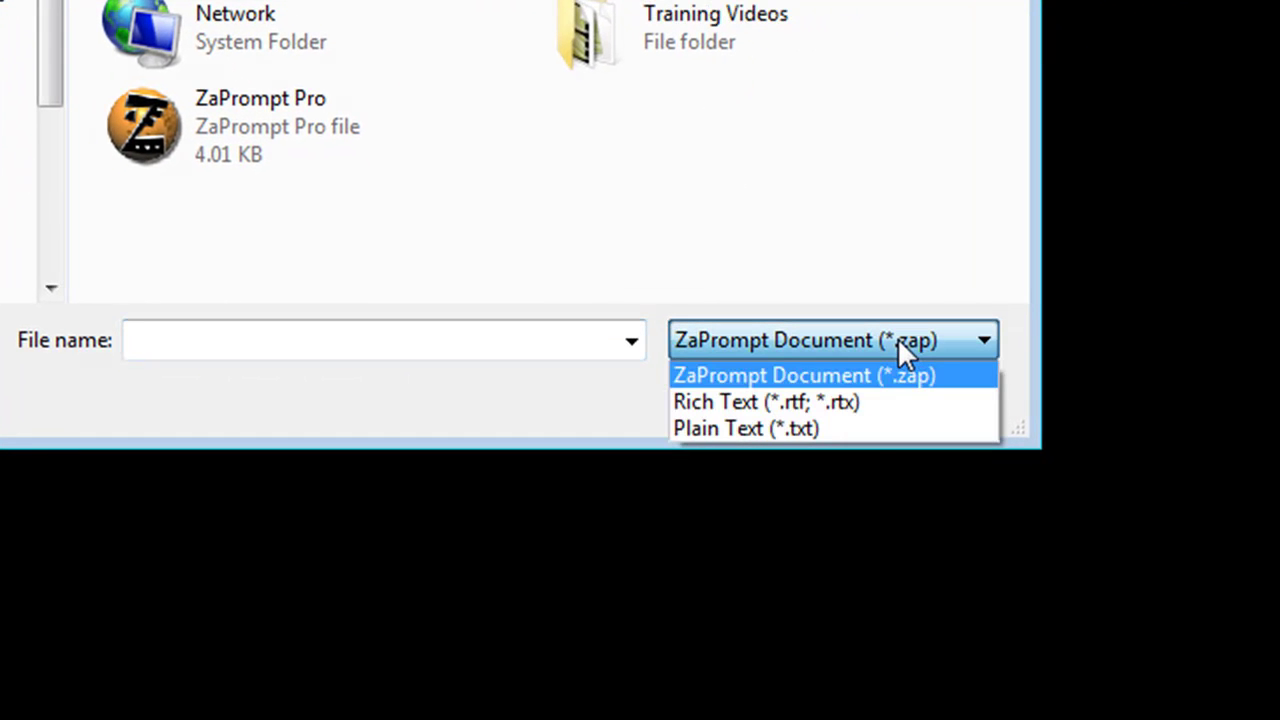
click(844, 428)
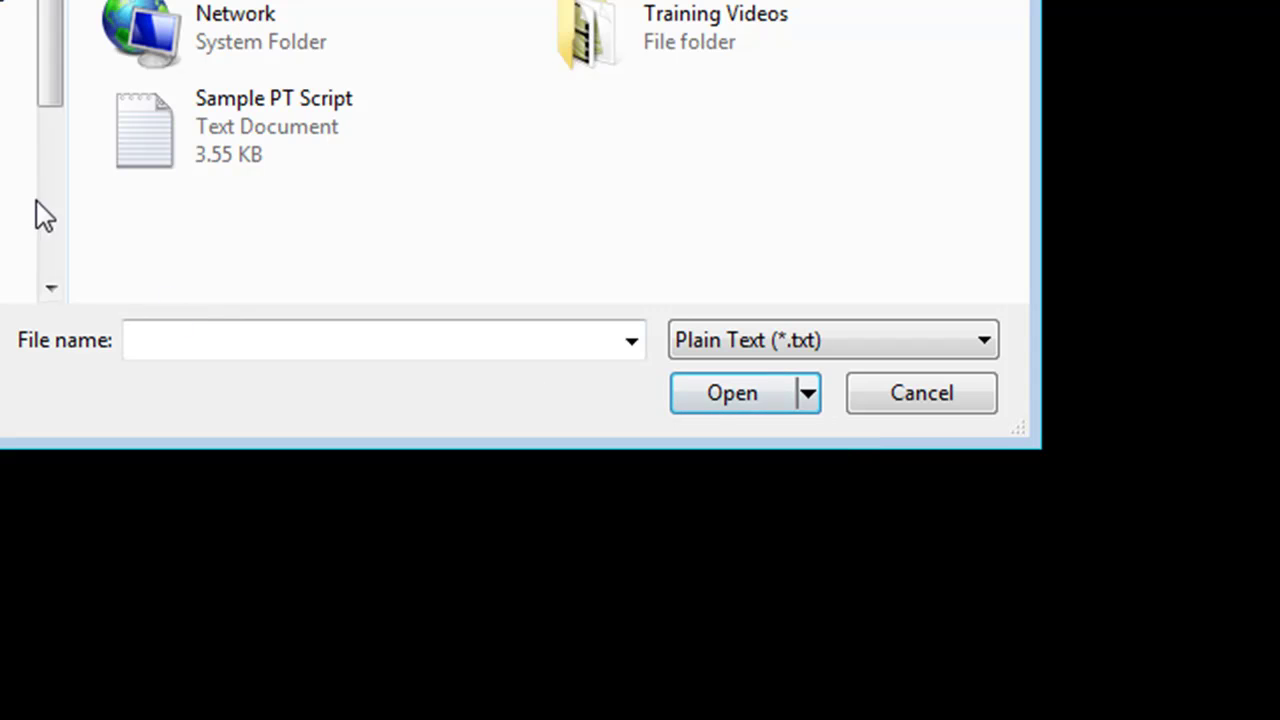
click(137, 157)
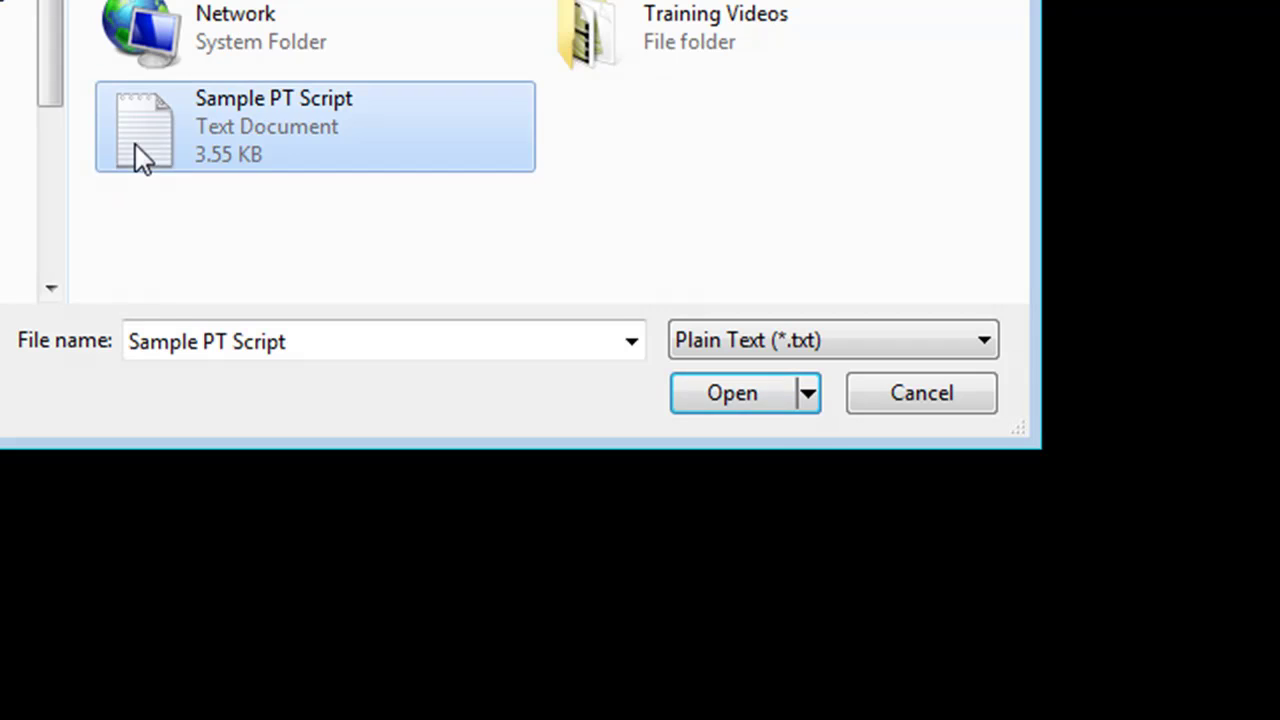
click(739, 392)
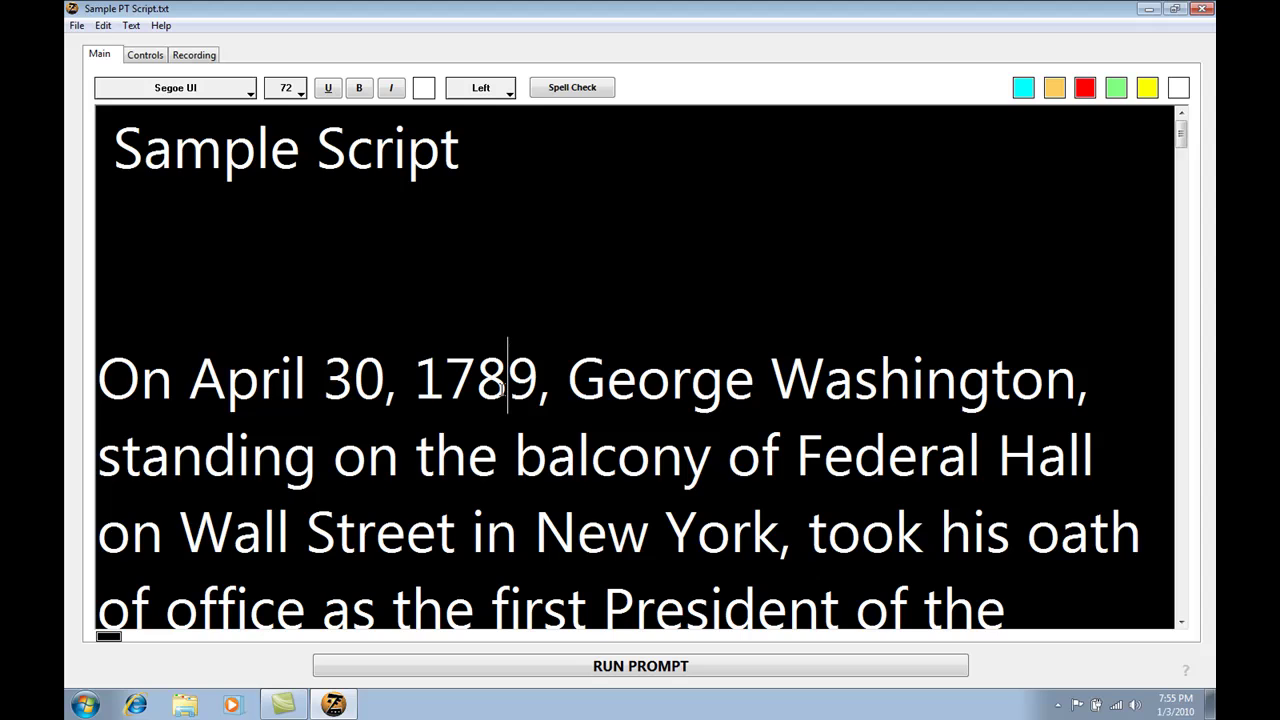
Select 'George Washington,' and make it bold, underlined and italic.
click(1096, 390)
drag(1096, 390, 568, 382)
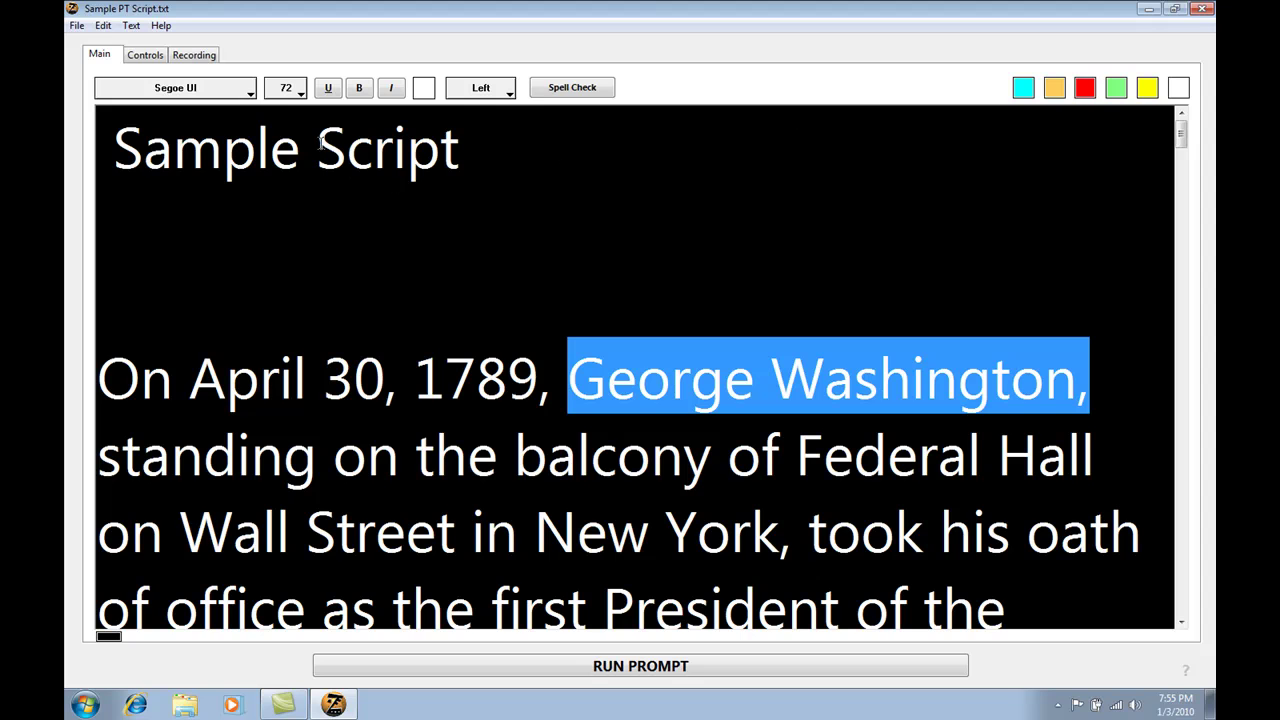
click(360, 92)
click(331, 89)
click(391, 89)
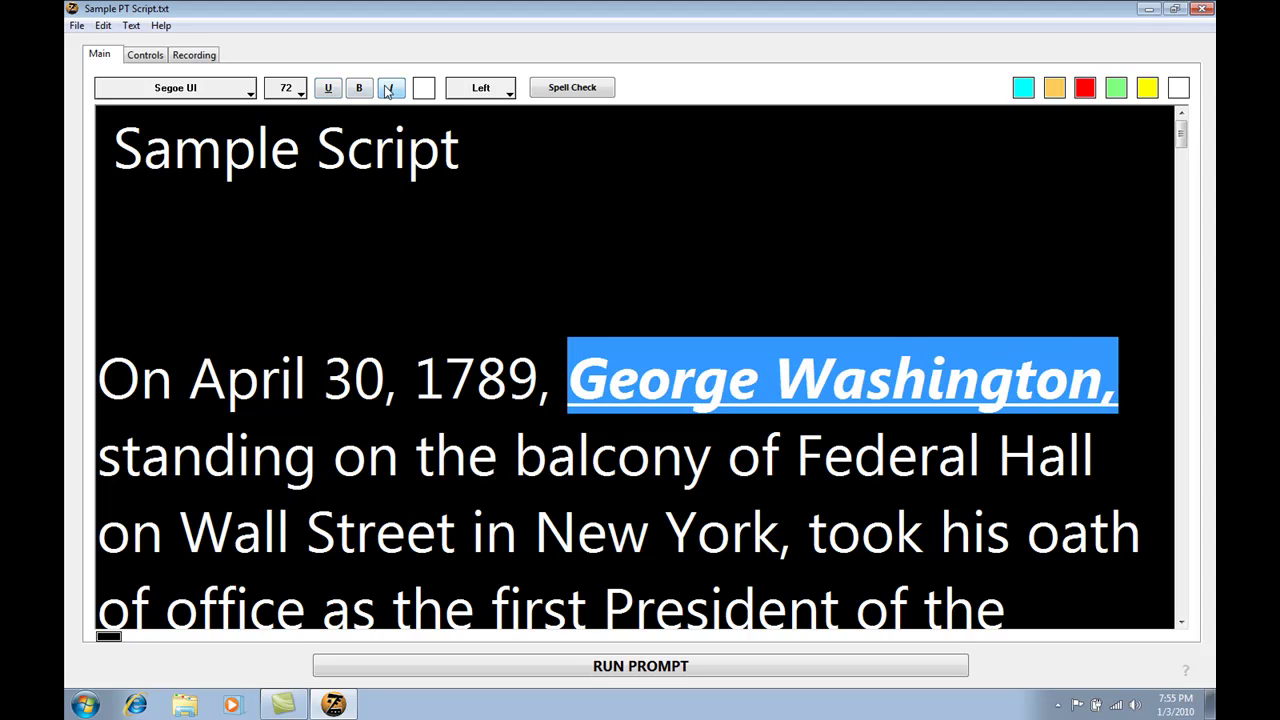
Apply the Arno Pro Smbd Caption font to 'George Washington,'.
click(228, 90)
click(284, 374)
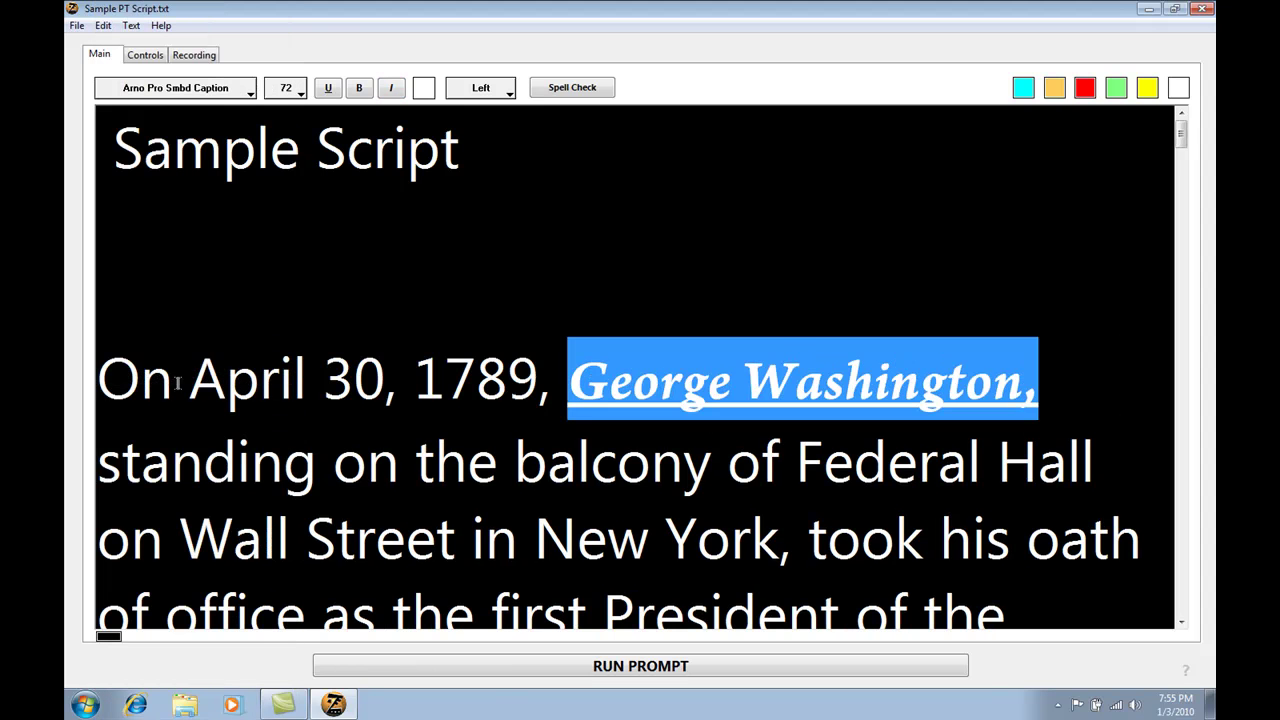
click(680, 462)
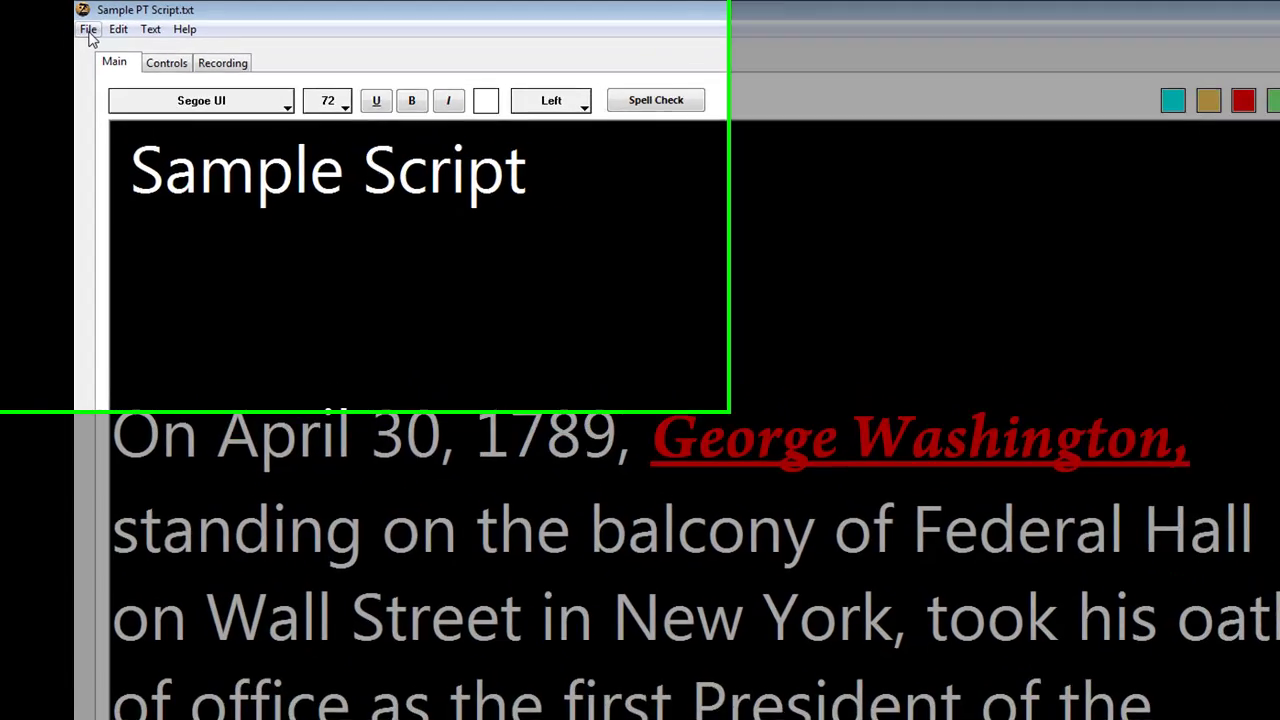
Save the script as a new file in Plain Text (*.txt) format.
click(88, 31)
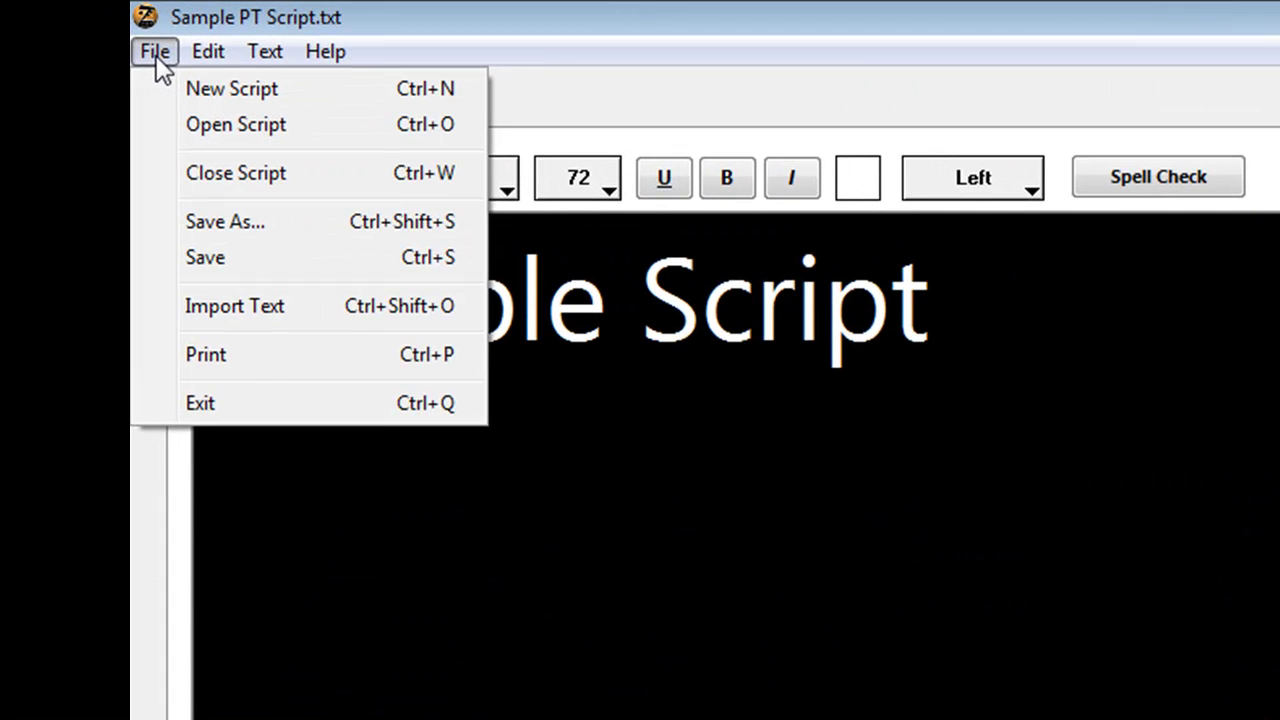
click(238, 223)
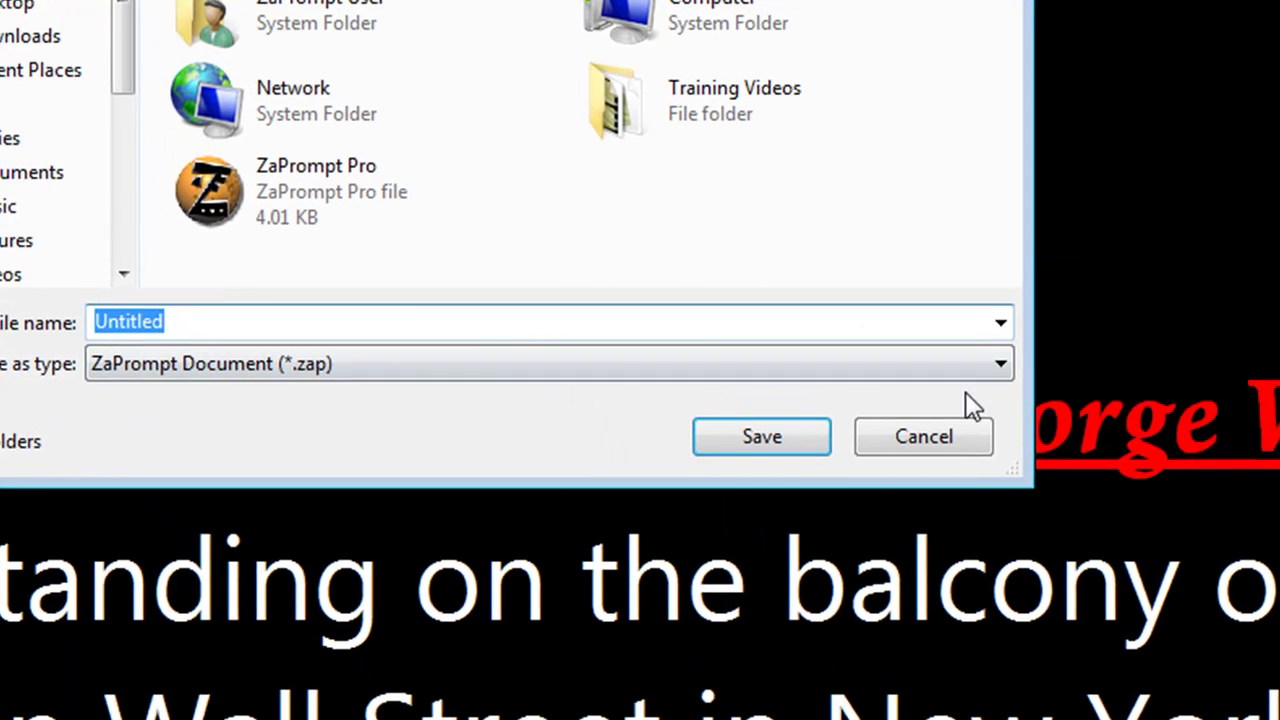
click(476, 376)
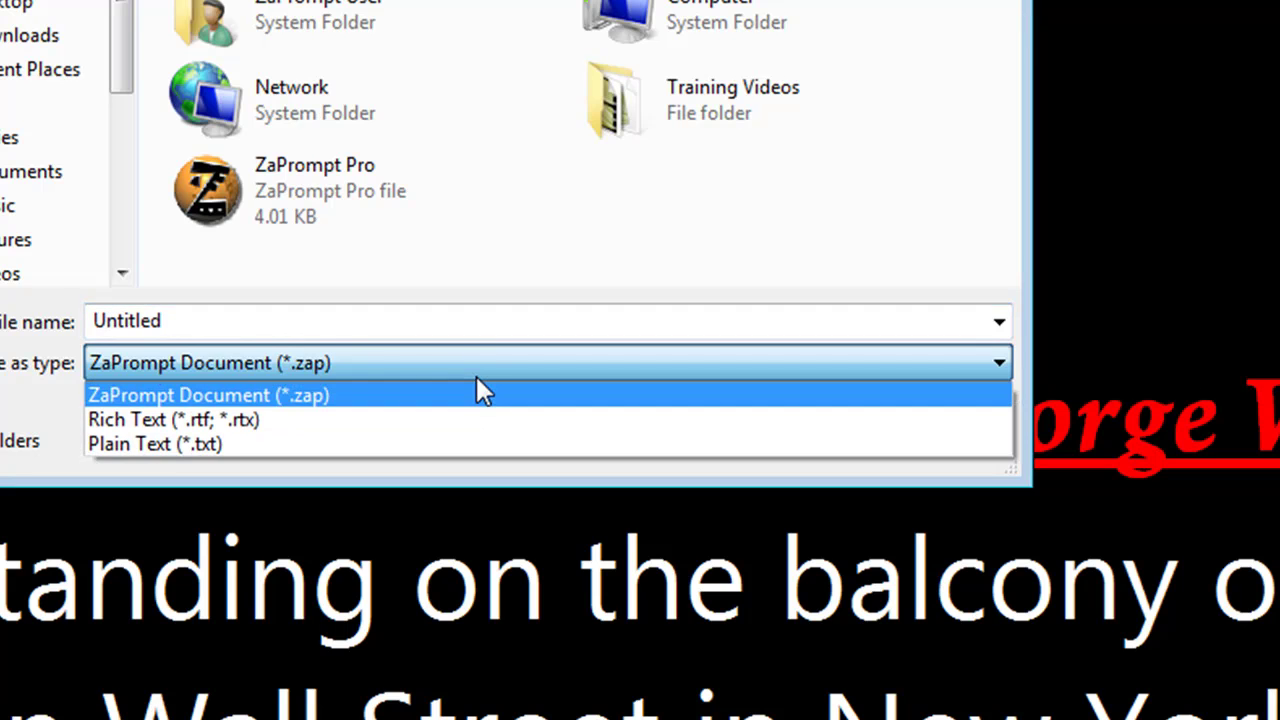
click(402, 451)
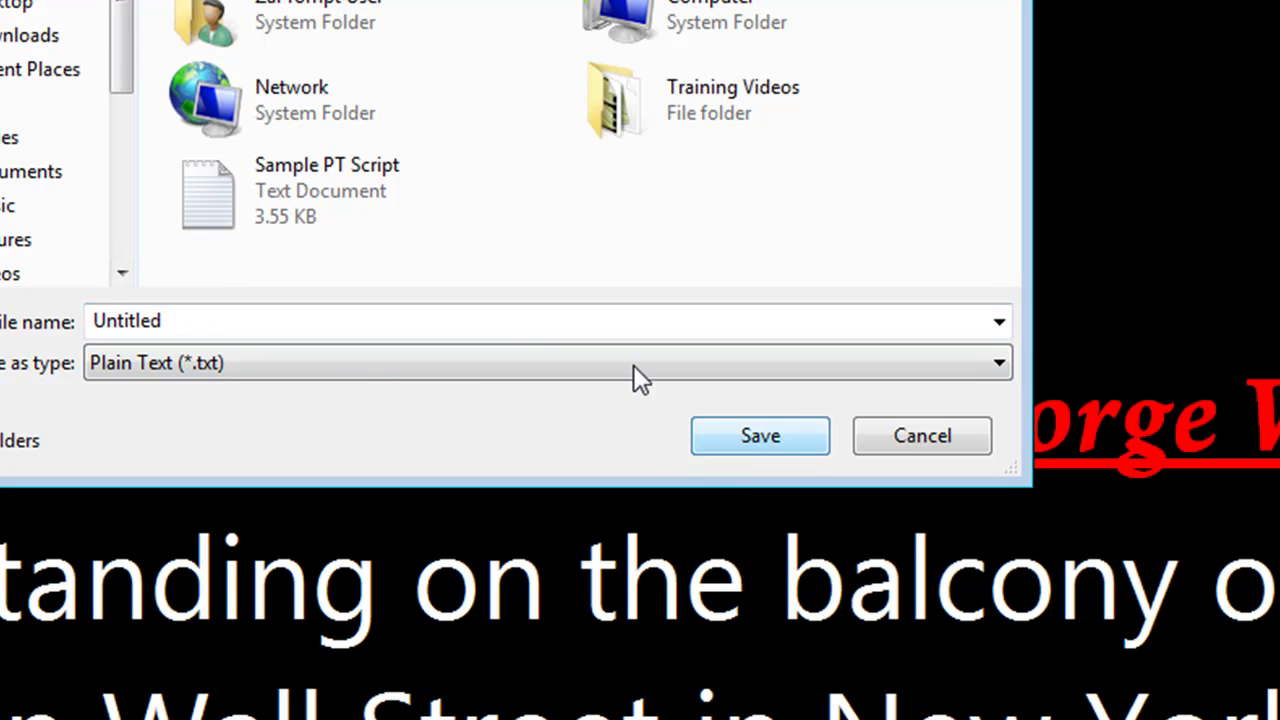
click(776, 436)
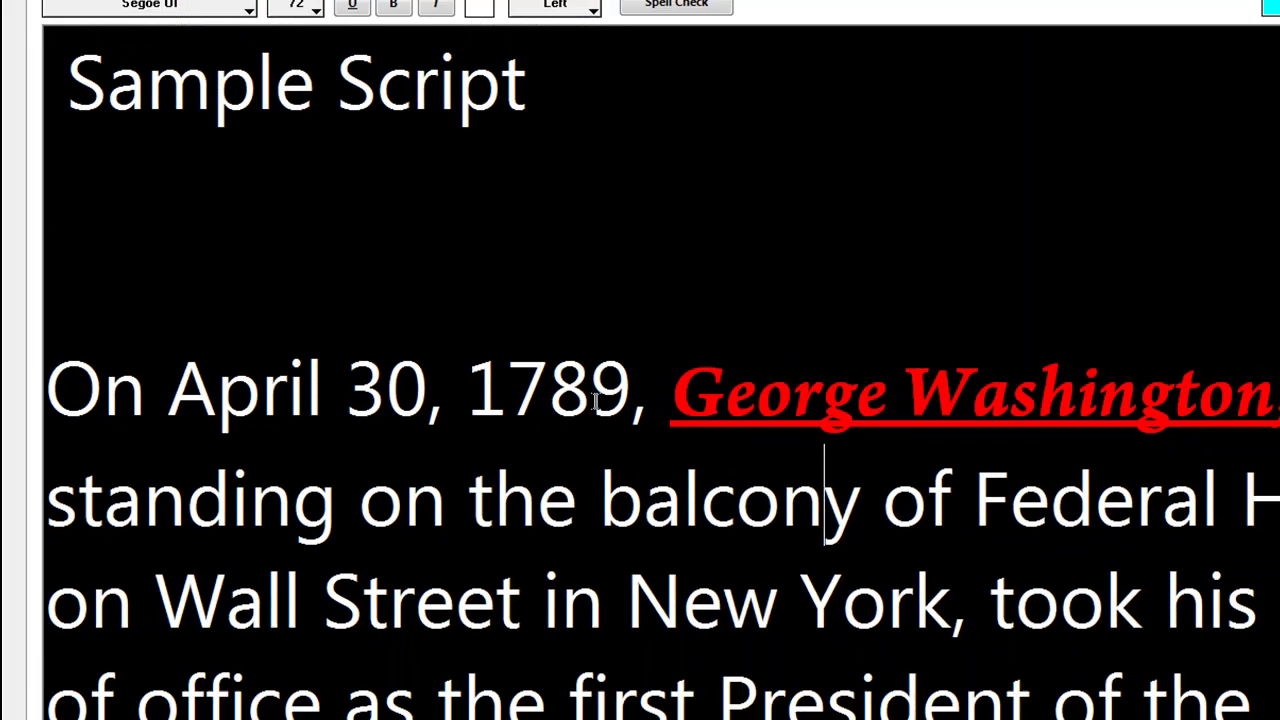